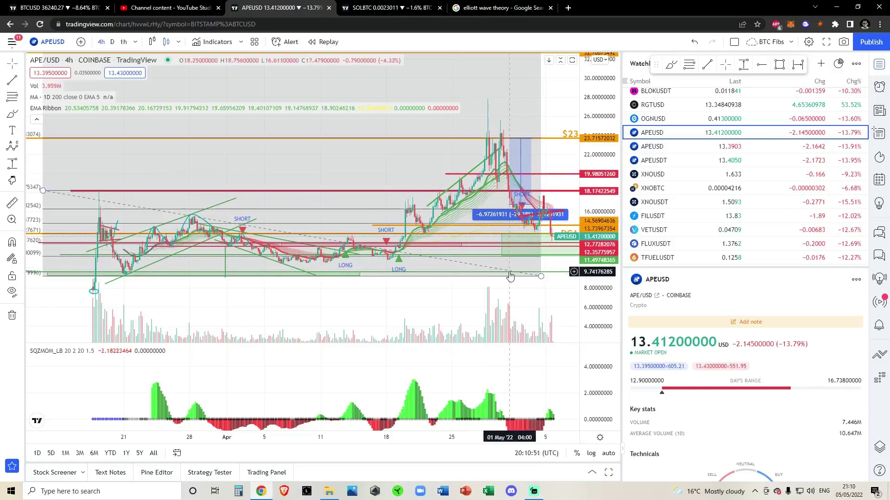
# Examine the annotated 4-hour APE/USD Coinbase chart, from its full price history to the latest drop into the DCA BUY zone
pyautogui.scroll(3, 433, 197)
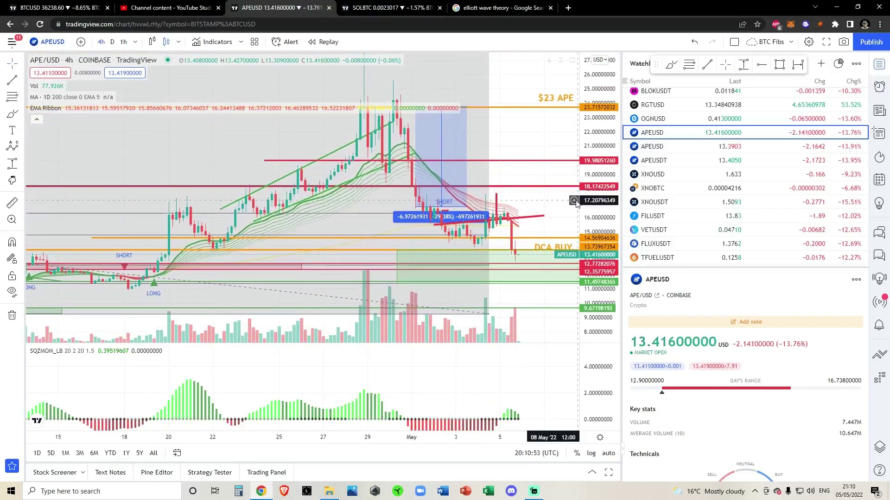
pyautogui.scroll(-3, 600, 200)
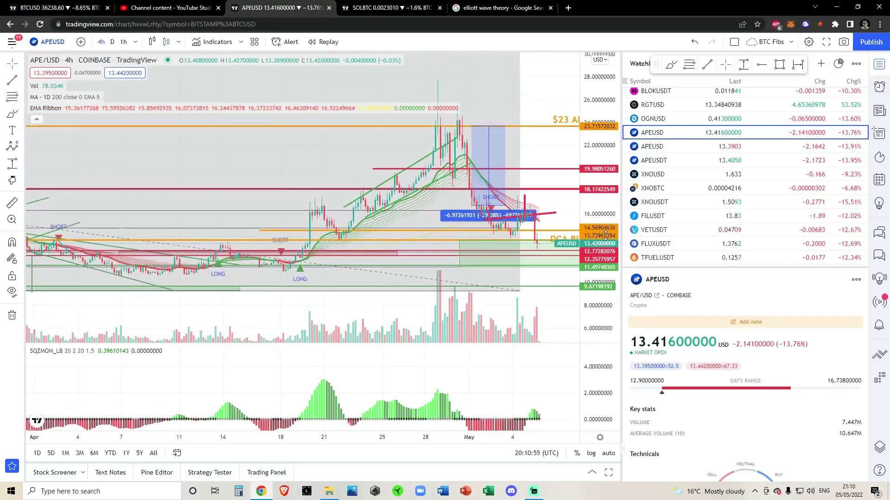
pyautogui.scroll(-3, 457, 259)
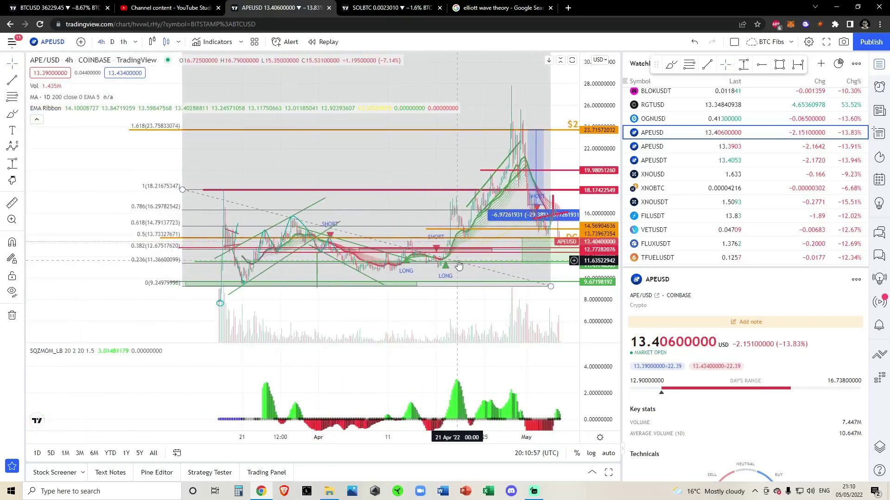
pyautogui.scroll(-2, 458, 264)
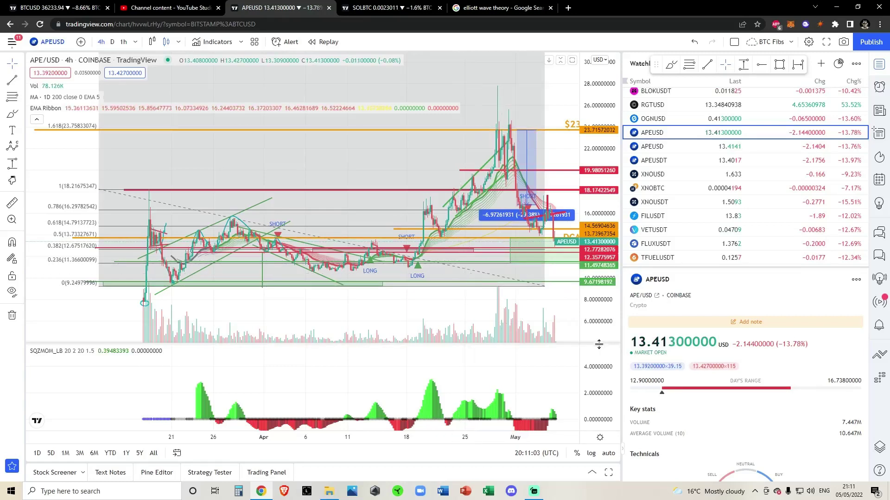
pyautogui.moveTo(600, 360); pyautogui.dragTo(601, 381)
pyautogui.moveTo(543, 381); pyautogui.dragTo(539, 364)
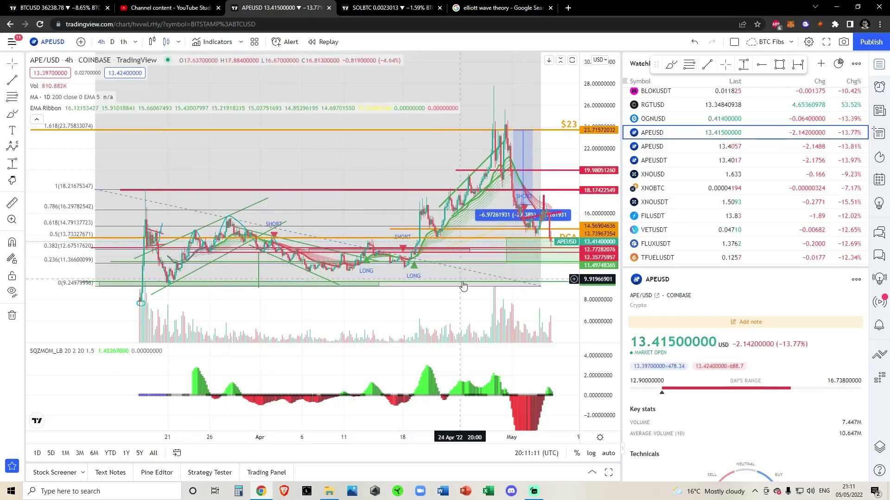
pyautogui.scroll(5, 463, 286)
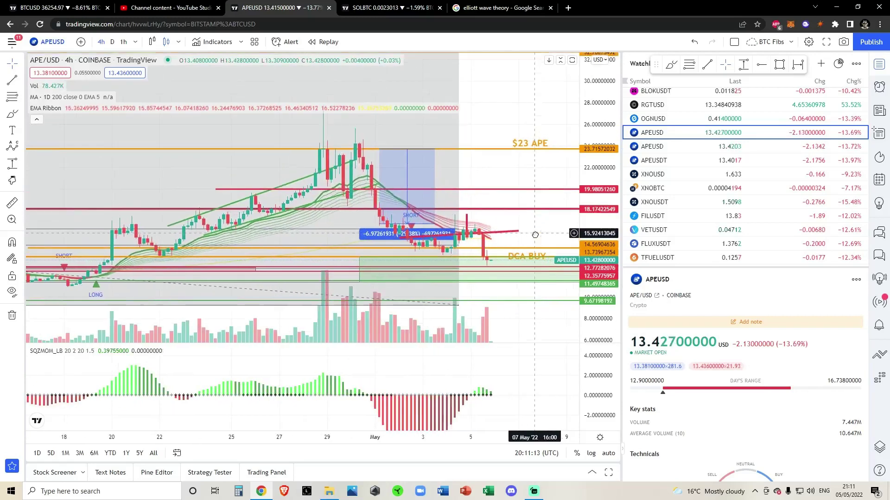
pyautogui.moveTo(535, 235); pyautogui.dragTo(536, 237)
pyautogui.moveTo(595, 295); pyautogui.dragTo(513, 199)
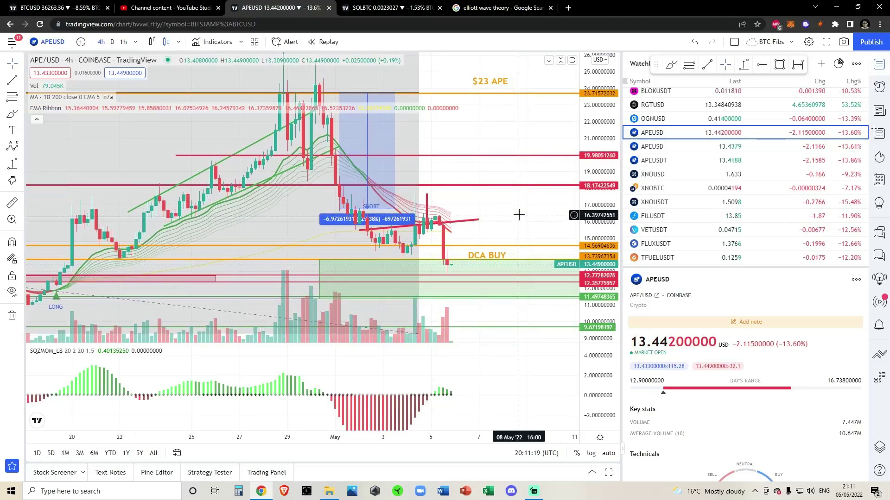
# Open the FTX ApeCoin / USD chart from the end of the watchlist
pyautogui.scroll(-5, 713, 227)
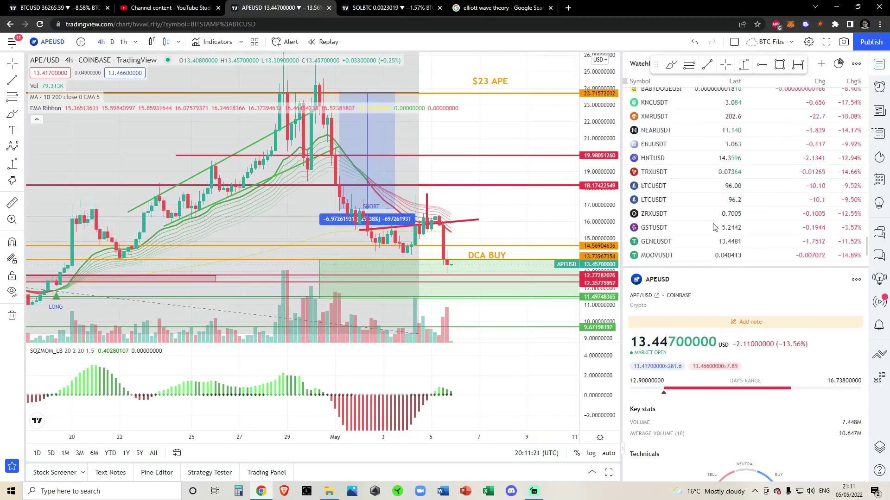
pyautogui.scroll(-3, 714, 227)
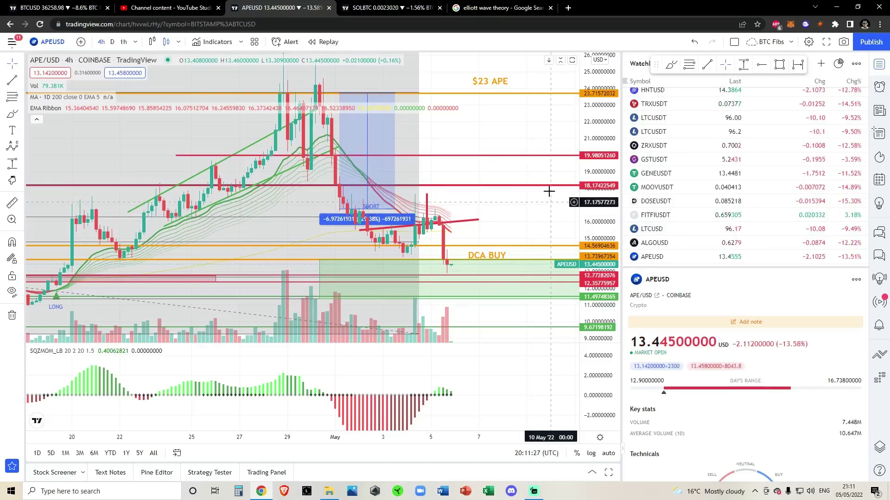
pyautogui.click(652, 257)
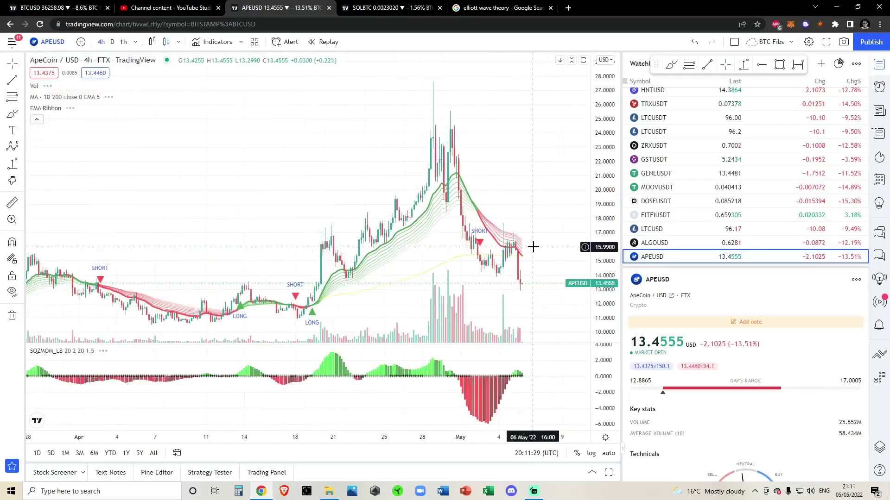
pyautogui.scroll(-4, 550, 245)
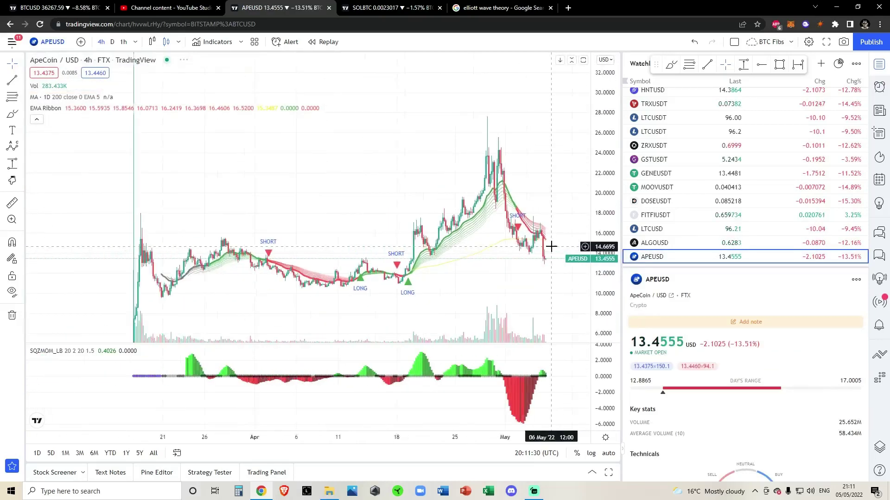
# Remove all indicators from the FTX ApeCoin chart and fit its full price history with a compressed price scale
pyautogui.rightClick(553, 181)
pyautogui.click(593, 380)
pyautogui.rightClick(535, 153)
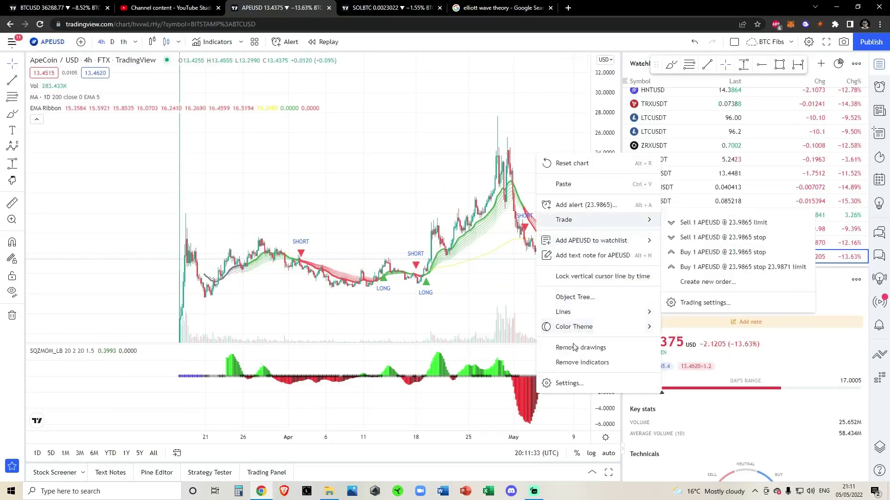
pyautogui.click(563, 361)
pyautogui.scroll(3, 520, 328)
pyautogui.moveTo(599, 243); pyautogui.dragTo(602, 320)
pyautogui.moveTo(488, 338); pyautogui.dragTo(500, 322)
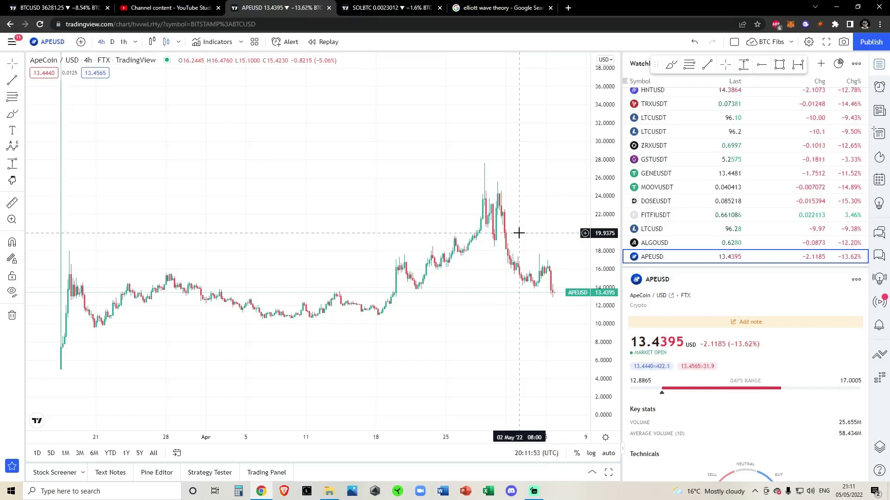
pyautogui.moveTo(608, 234); pyautogui.dragTo(608, 243)
# Check the exchange of the other APEUSD entry in the watchlist and return to the FTX APEUSD entry
pyautogui.scroll(10, 681, 231)
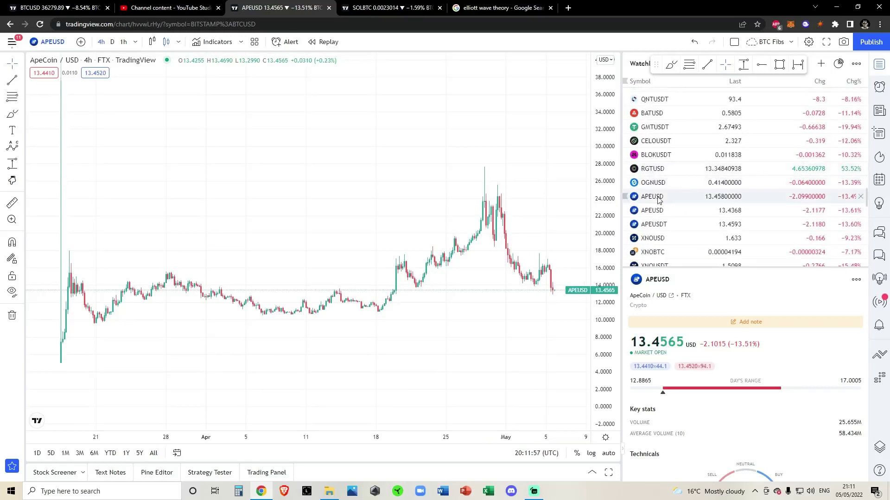
pyautogui.moveTo(658, 199)
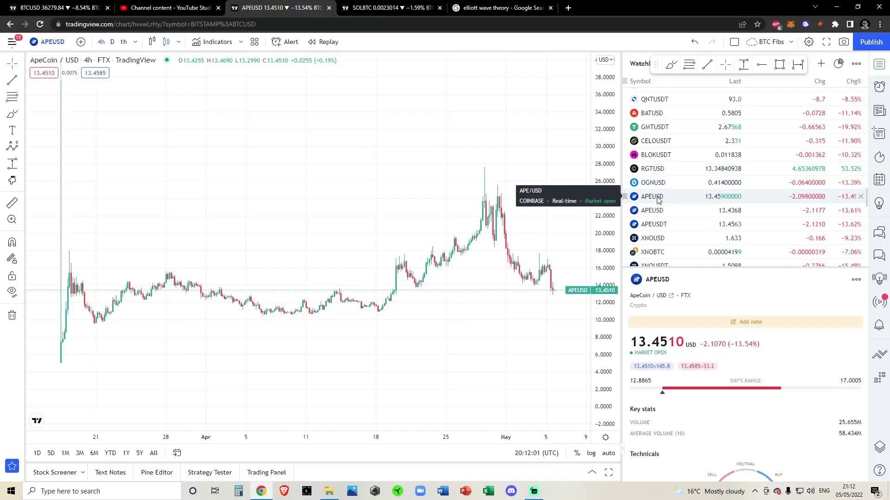
pyautogui.scroll(-10, 665, 213)
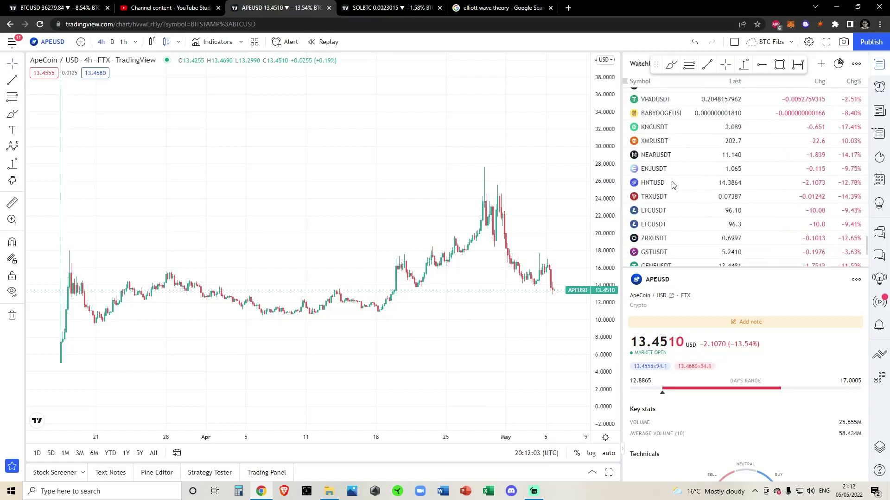
pyautogui.click(693, 257)
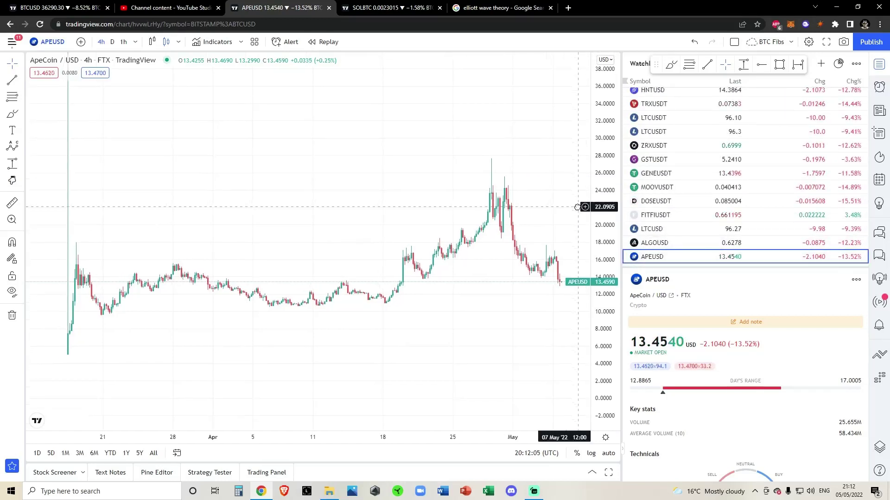
pyautogui.moveTo(556, 215); pyautogui.dragTo(538, 211)
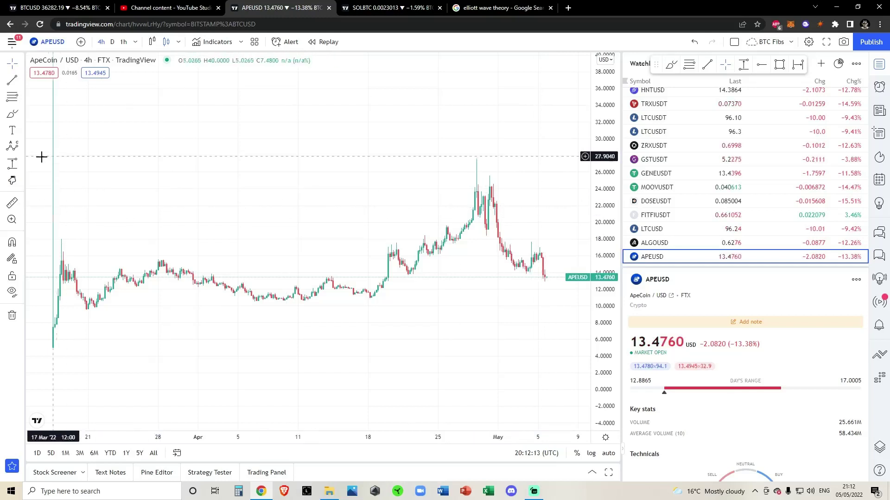
# Add Elliott Impulse Wave (12345) and Elliott Correction Wave (ABC) to the favorite drawing tools and activate the Impulse Wave tool
pyautogui.click(21, 148)
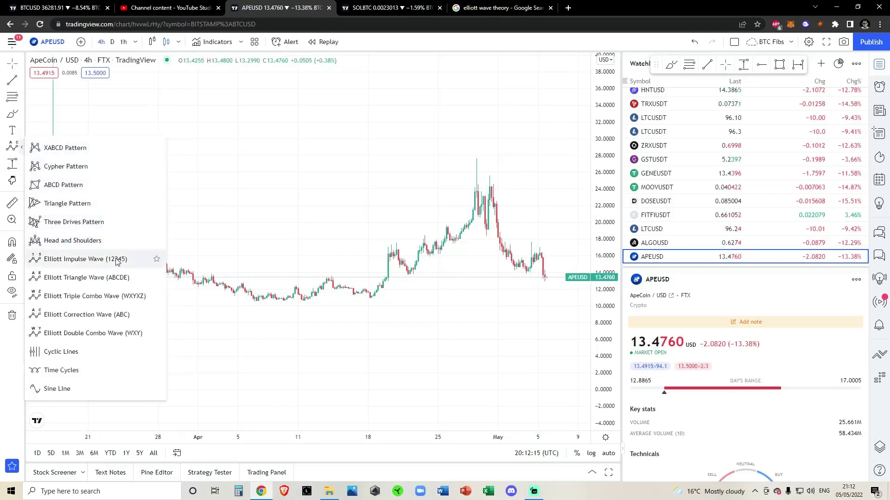
pyautogui.click(157, 260)
pyautogui.click(156, 312)
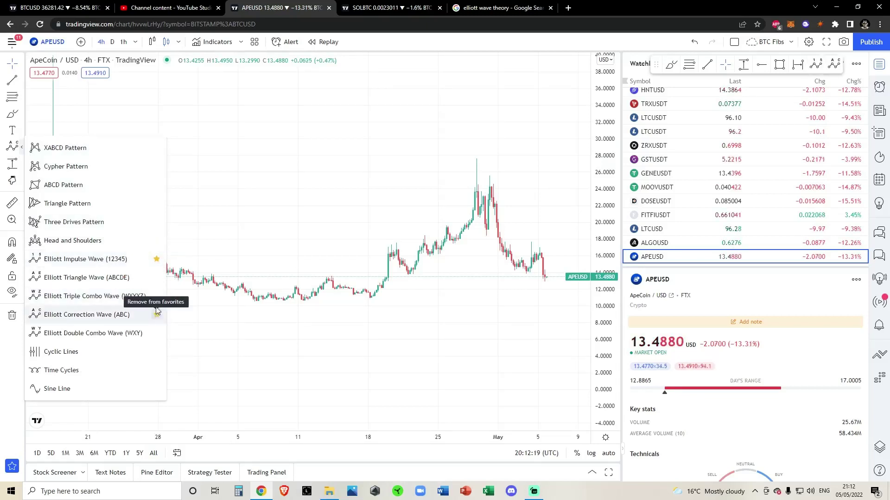
pyautogui.click(115, 259)
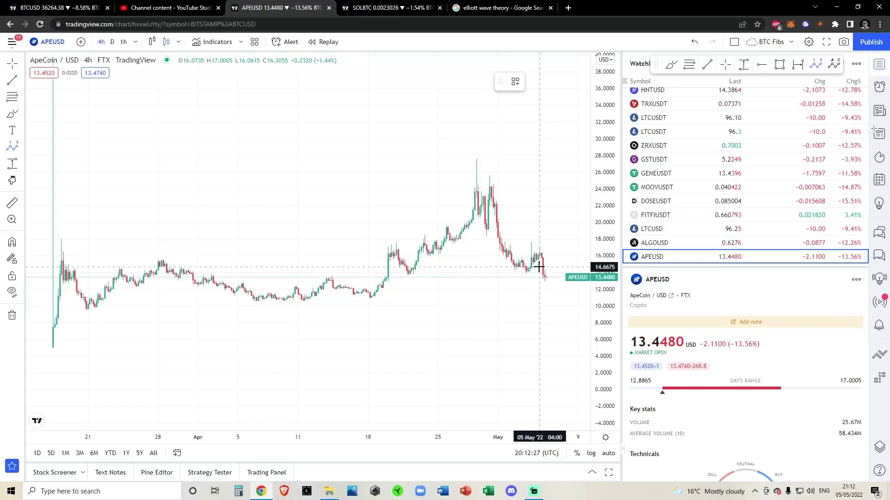
# Study the comparic.com Elliott Wave Theory diagram in the Google image results and return to the APEUSD chart
pyautogui.click(498, 8)
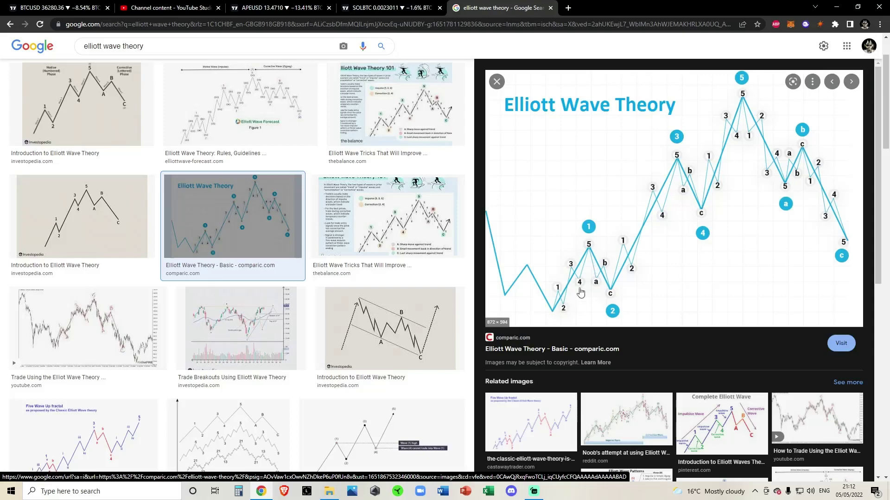
pyautogui.click(389, 7)
pyautogui.click(278, 7)
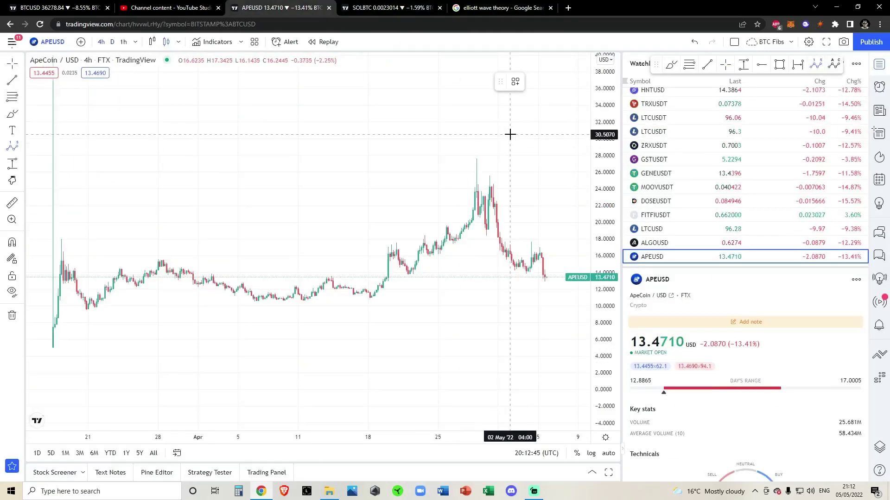
pyautogui.click(497, 4)
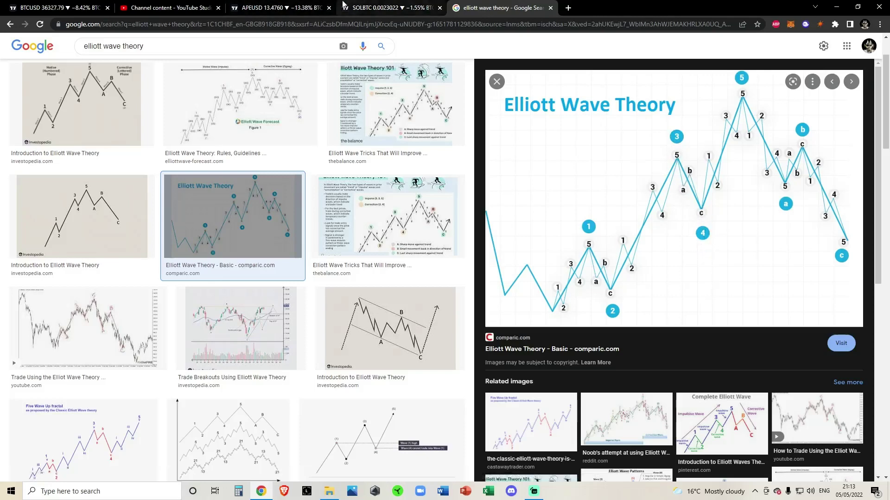
pyautogui.click(278, 7)
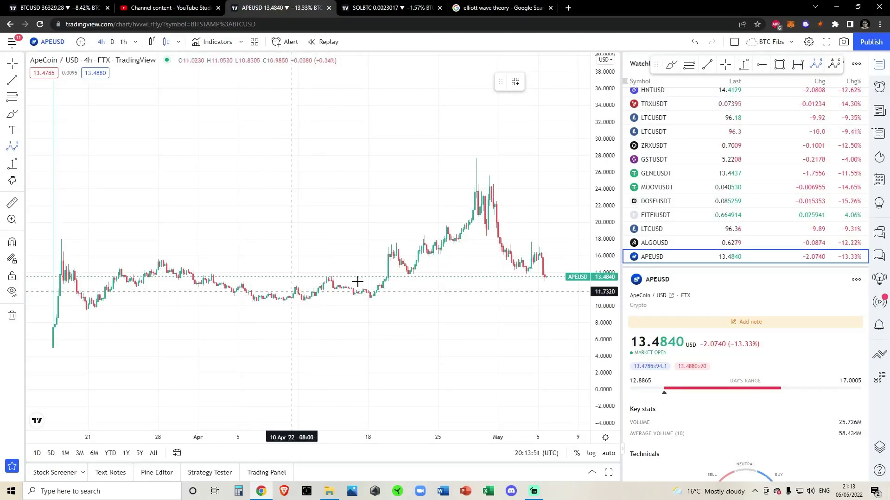
# Draw an Elliott impulse wave from about 10.68 on 11 Apr through 13.56, 10.90, 17.55 and 13.39 to 27.63 on 28 Apr
pyautogui.scroll(-1, 401, 304)
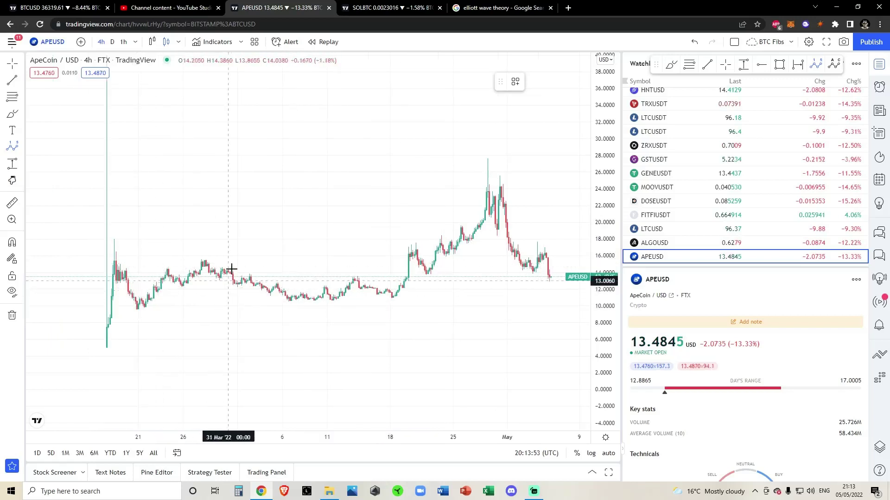
pyautogui.scroll(1, 324, 304)
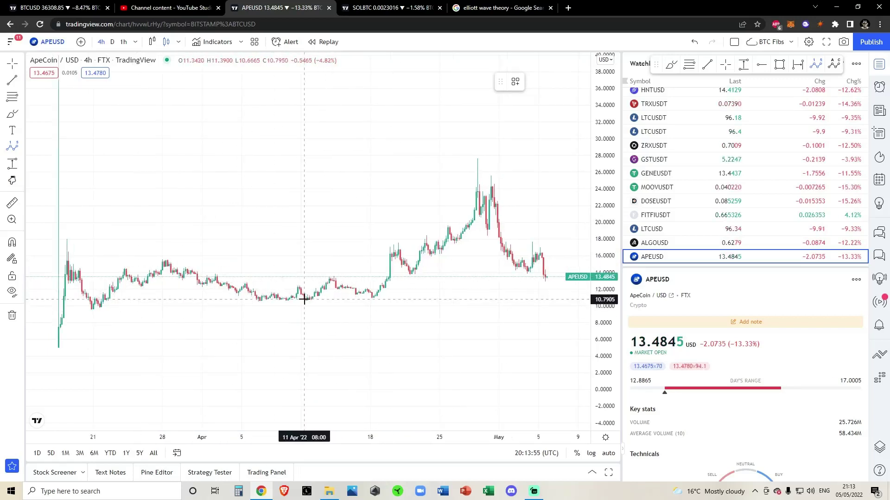
pyautogui.click(304, 300)
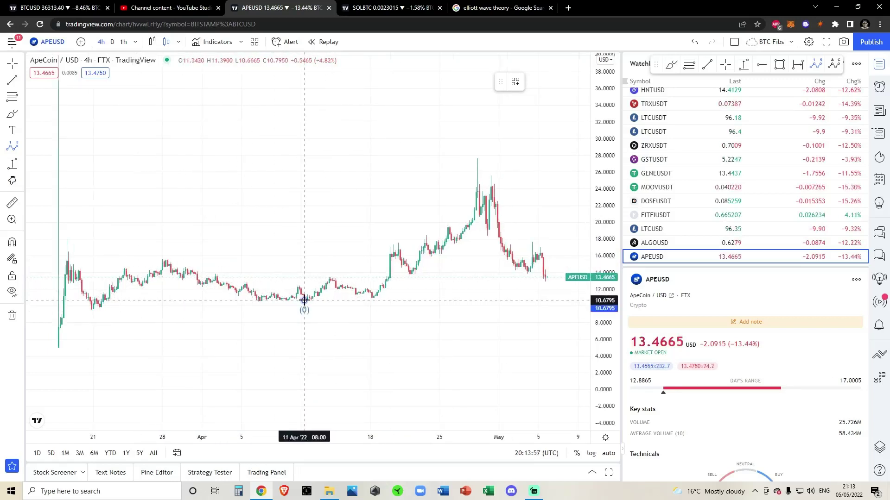
pyautogui.click(332, 277)
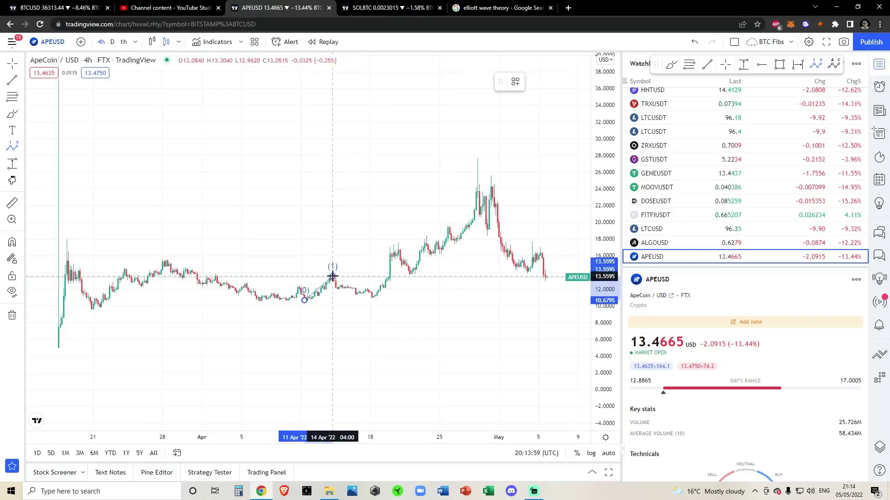
pyautogui.click(372, 298)
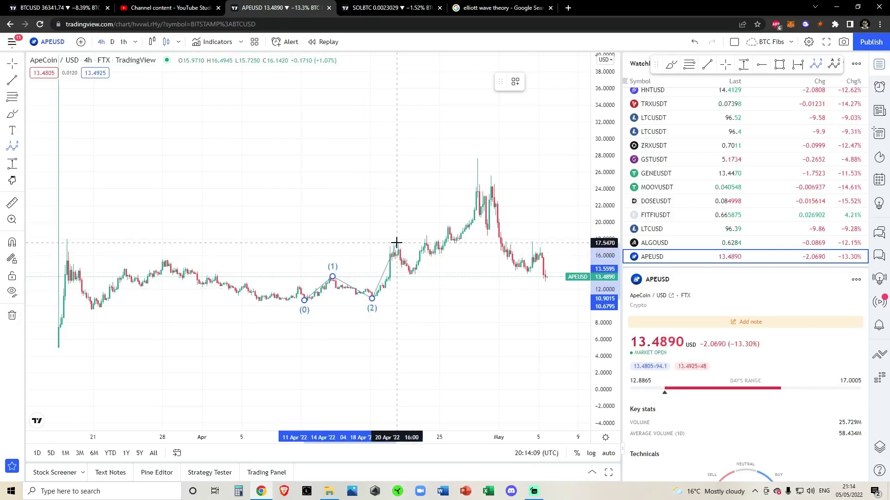
pyautogui.click(412, 277)
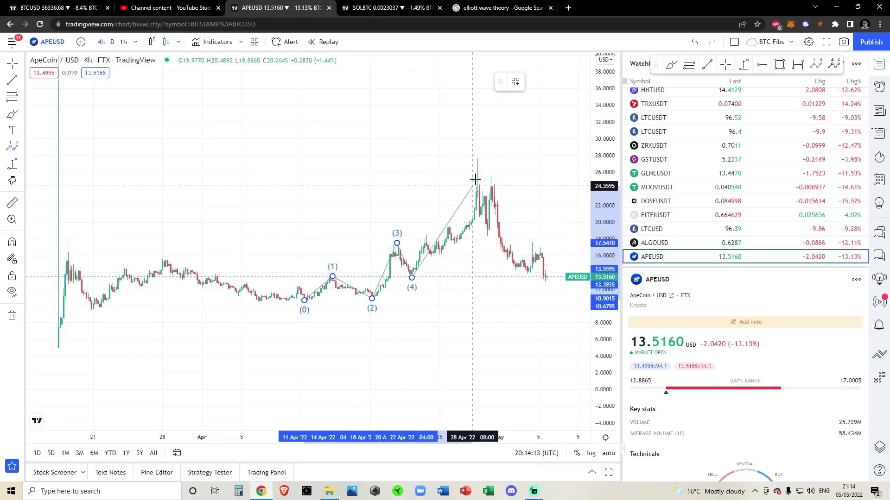
pyautogui.click(478, 159)
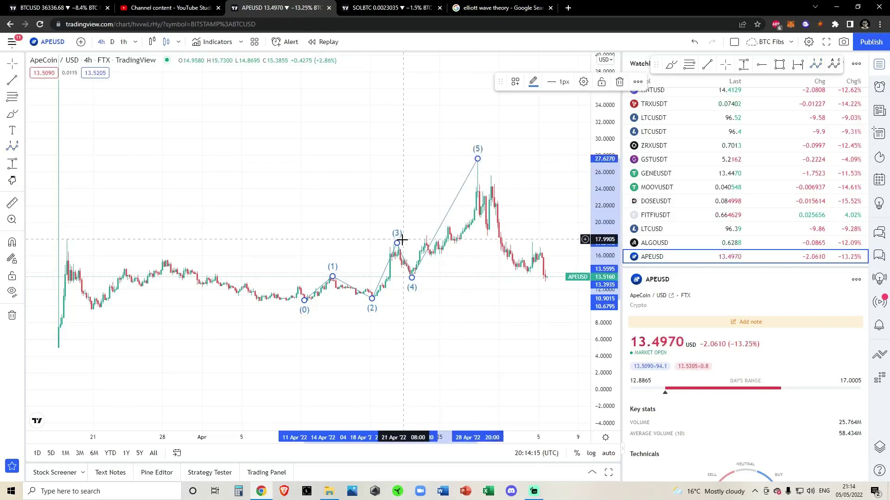
# Switch to the Google image results to compare the drawn impulse wave with the Elliott Wave Theory diagram
pyautogui.click(499, 7)
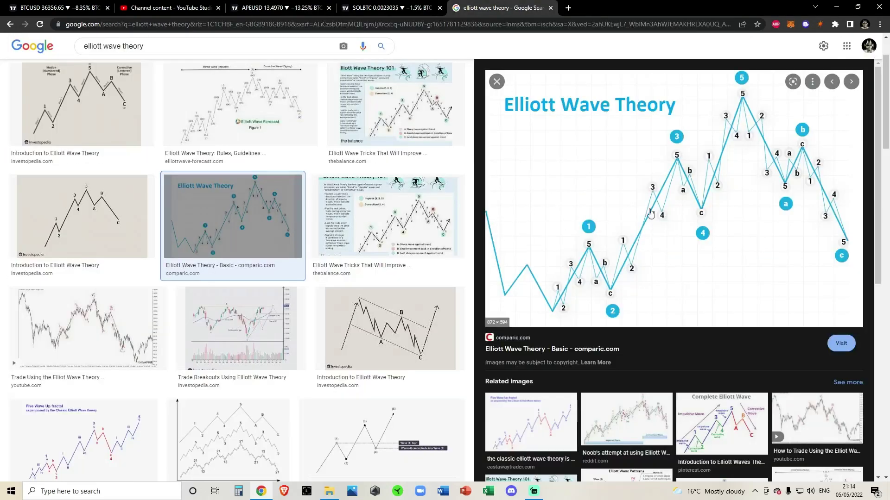
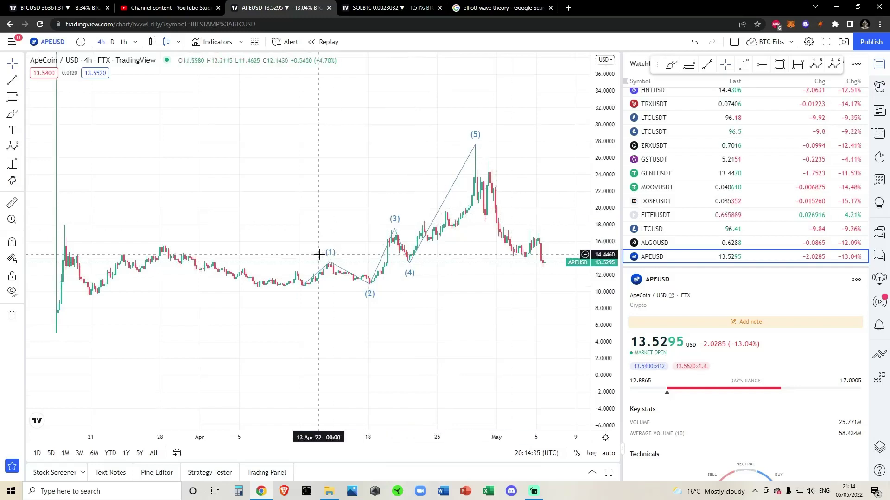
# Draw a smaller Elliott impulse wave inside wave (1), from about 10.71 on 12 Apr through 12.14, 11.14, 12.50 and 11.83 to 13.54
pyautogui.moveTo(367, 320); pyautogui.dragTo(484, 294)
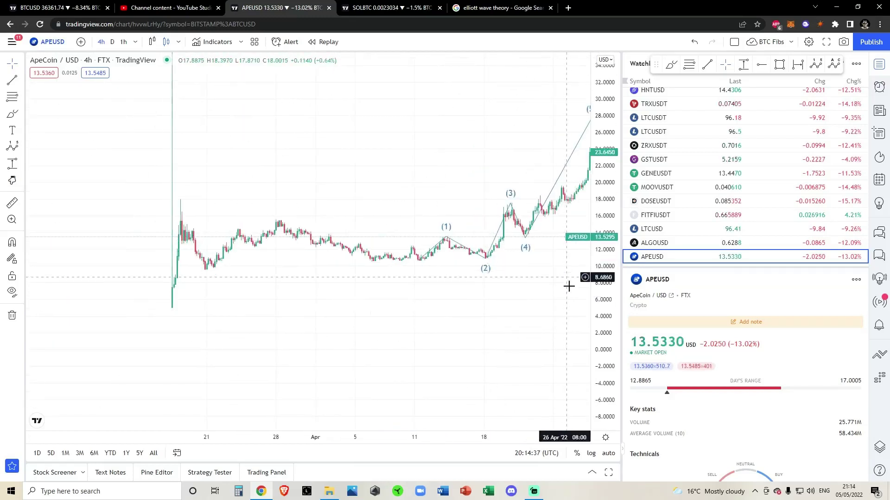
pyautogui.moveTo(604, 271); pyautogui.dragTo(605, 201)
pyautogui.scroll(5, 492, 312)
pyautogui.moveTo(463, 311); pyautogui.dragTo(472, 309)
pyautogui.moveTo(603, 265); pyautogui.dragTo(607, 180)
pyautogui.click(816, 67)
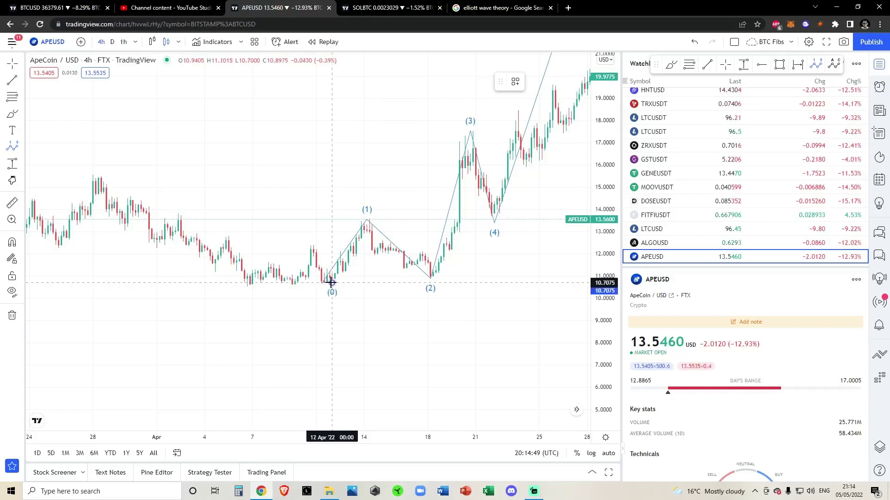
pyautogui.click(332, 283)
pyautogui.click(340, 251)
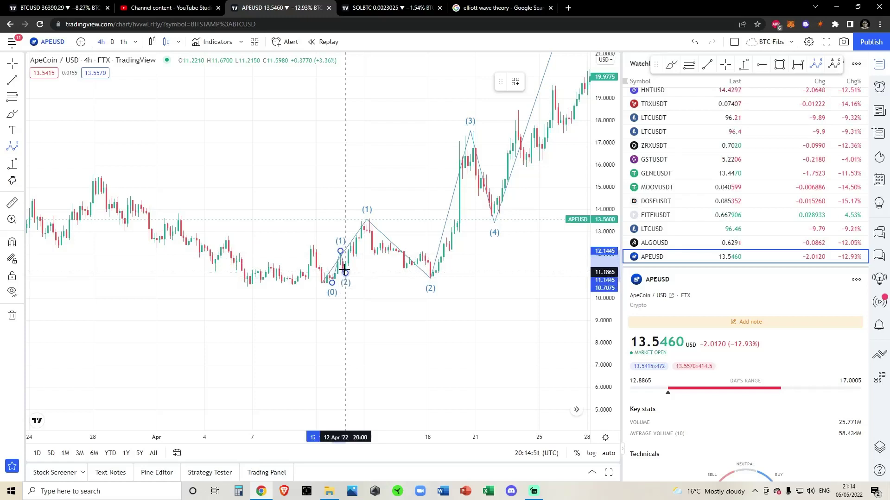
pyautogui.click(346, 273)
pyautogui.click(356, 258)
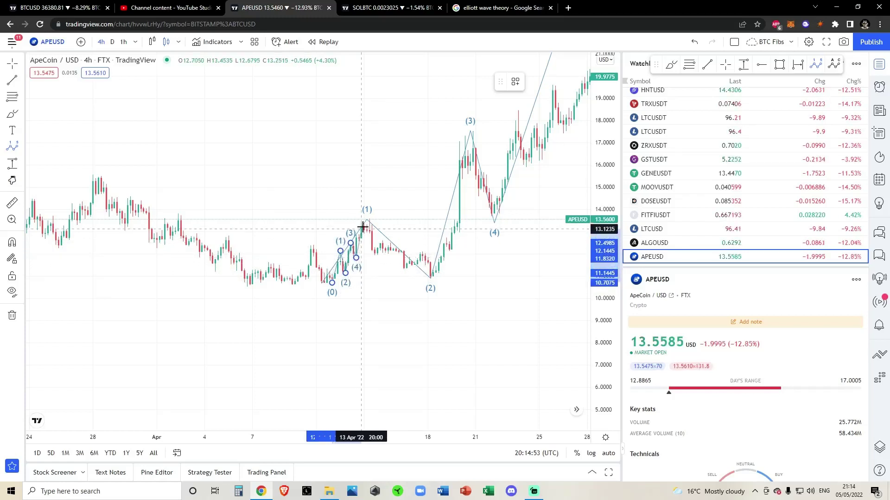
pyautogui.click(369, 220)
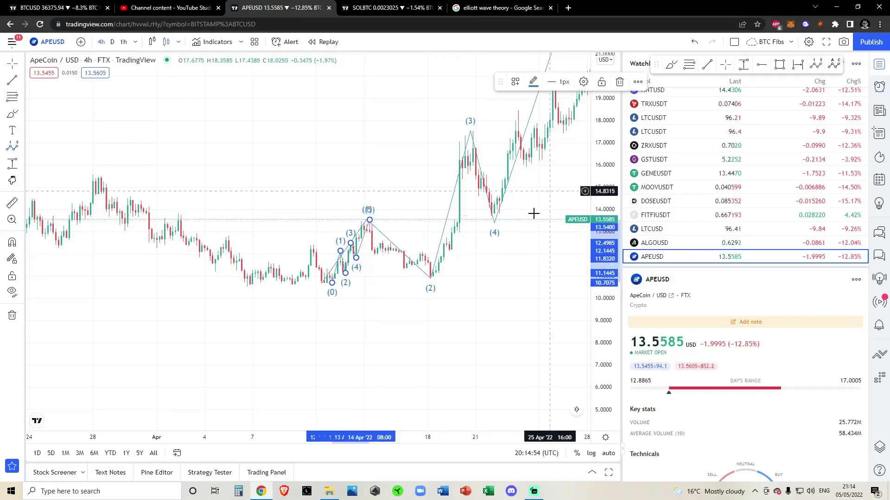
# Draw an Elliott ABC correction from 13.54 on 14 Apr through 11.92 and 12.56, placing point (C) at 10.89 on 18 Apr
pyautogui.click(833, 64)
pyautogui.click(367, 220)
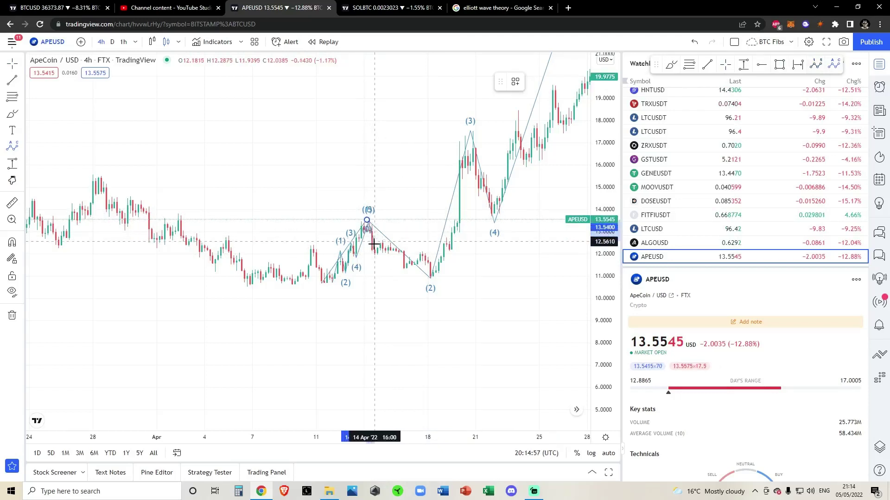
pyautogui.click(377, 255)
pyautogui.click(391, 241)
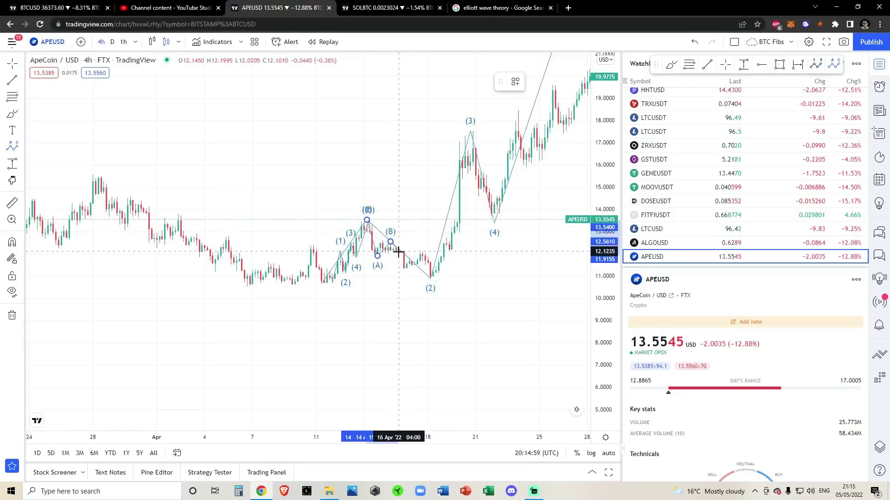
pyautogui.click(406, 270)
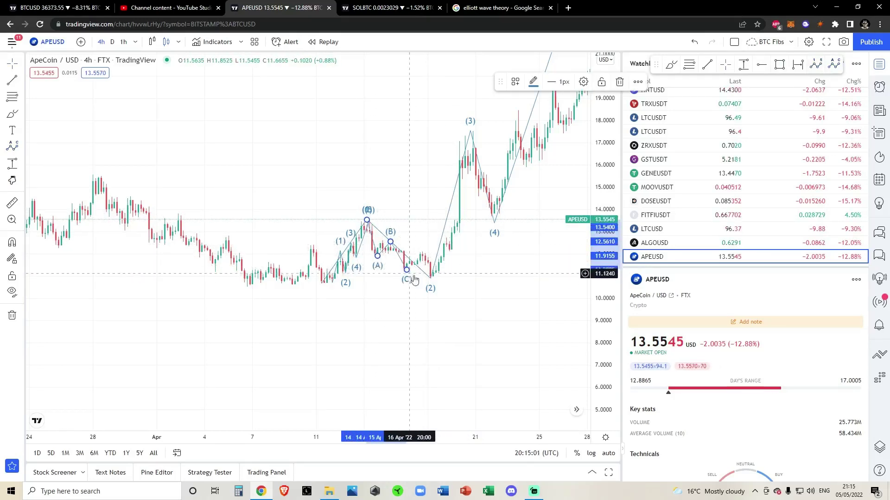
pyautogui.moveTo(406, 270); pyautogui.dragTo(428, 279)
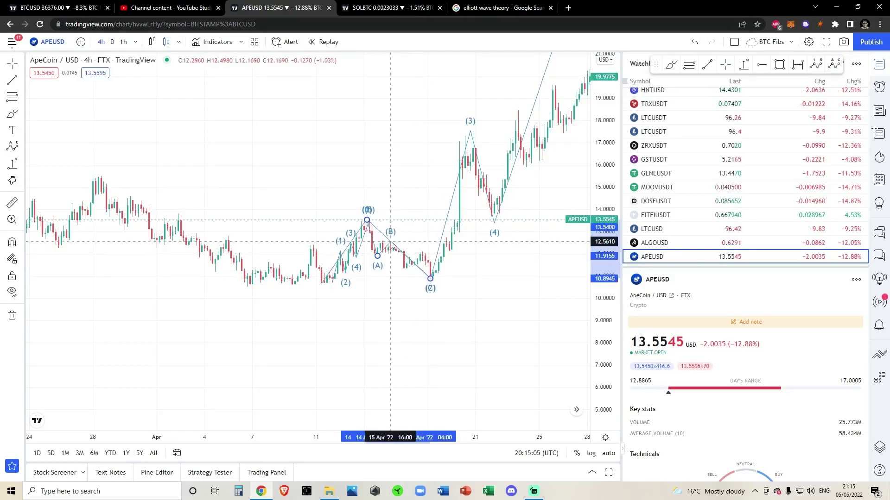
# Delete the small ABC correction and the small impulse wave drawn inside waves (1) and (2)
pyautogui.click(391, 241)
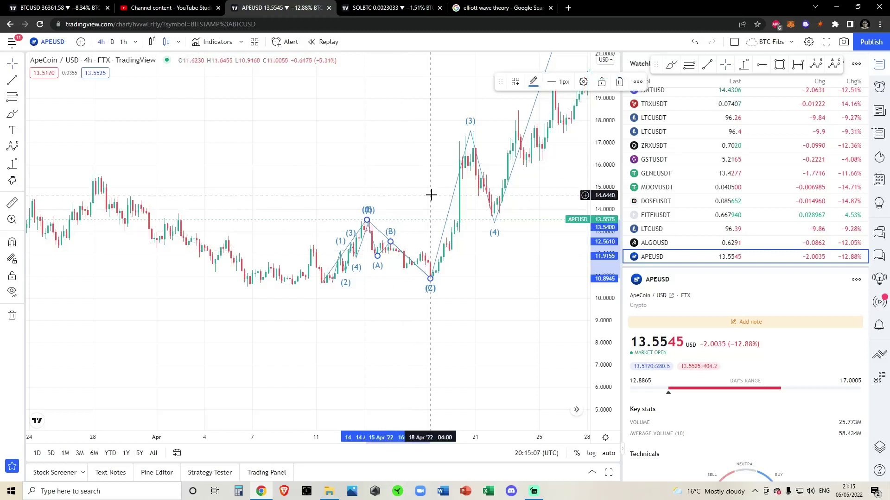
pyautogui.press('Delete')
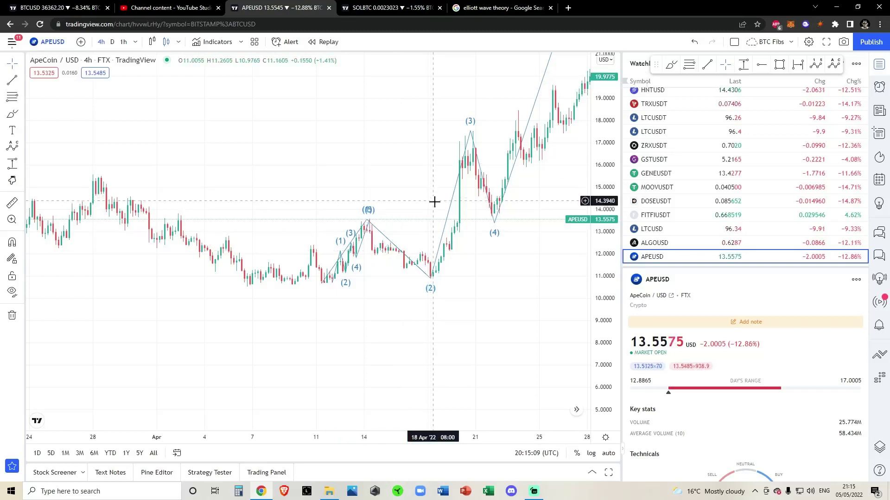
pyautogui.scroll(-2, 561, 250)
pyautogui.moveTo(597, 193); pyautogui.dragTo(595, 319)
pyautogui.moveTo(527, 255); pyautogui.dragTo(390, 325)
pyautogui.moveTo(528, 184); pyautogui.dragTo(510, 189)
pyautogui.moveTo(602, 184); pyautogui.dragTo(604, 239)
pyautogui.scroll(-2, 483, 278)
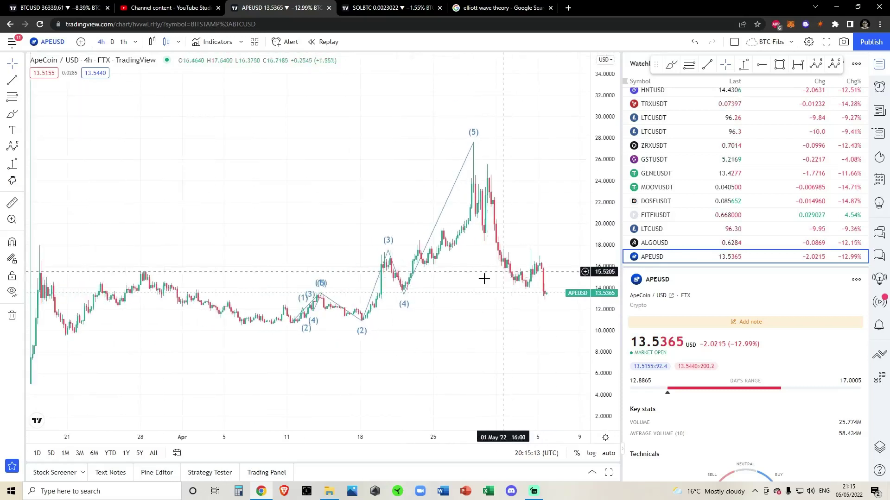
pyautogui.moveTo(314, 321)
pyautogui.mouseDown()
pyautogui.moveTo(395, 348)
pyautogui.moveTo(320, 310)
pyautogui.mouseUp()
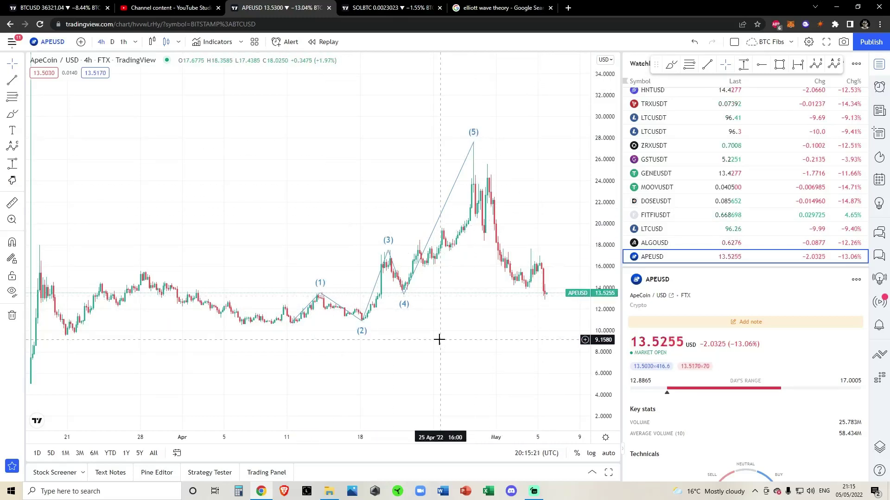
# Try an Elliott impulse wave from about 10.93 on 18 Apr through 17.64, 13.05 and 18.77 to 27.38 on 29 Apr, and delete it
pyautogui.moveTo(439, 339)
pyautogui.mouseDown()
pyautogui.moveTo(446, 260)
pyautogui.moveTo(440, 272)
pyautogui.mouseUp()
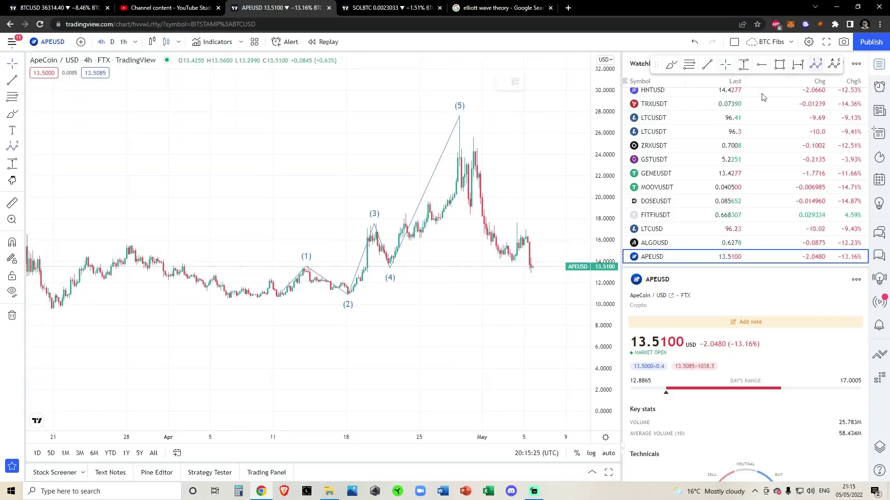
pyautogui.click(347, 295)
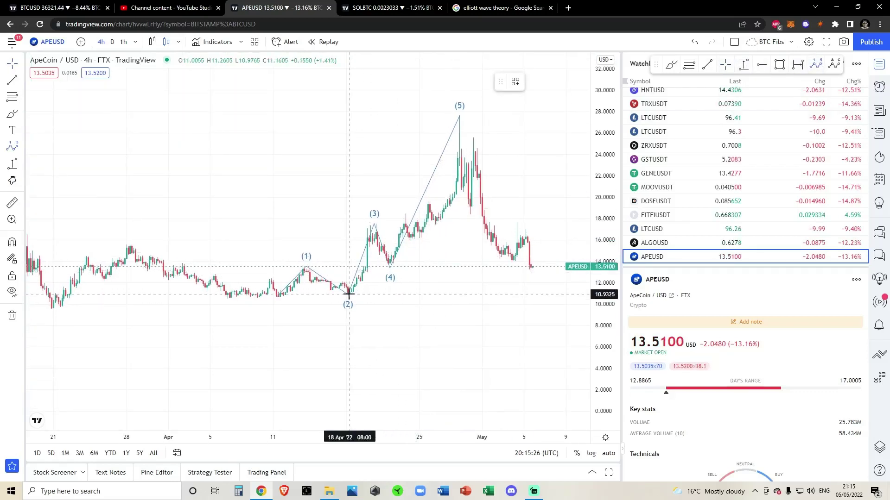
pyautogui.click(374, 223)
pyautogui.click(391, 272)
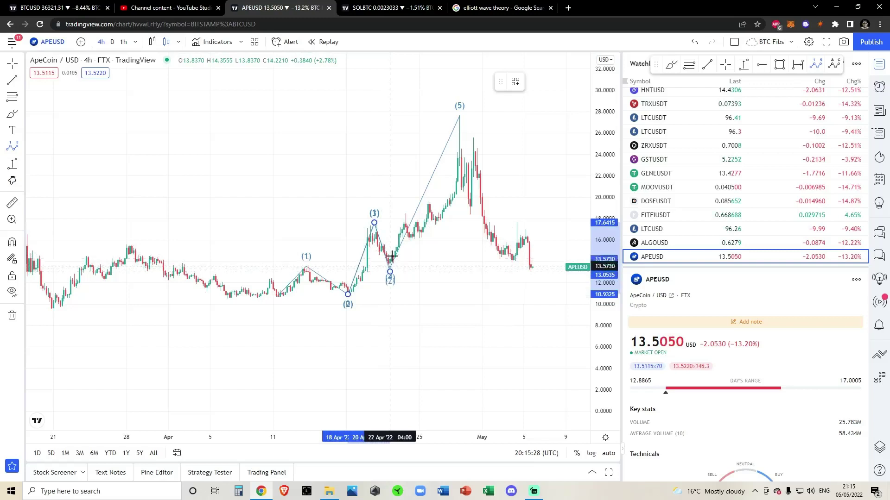
pyautogui.click(405, 211)
pyautogui.click(413, 241)
pyautogui.click(461, 118)
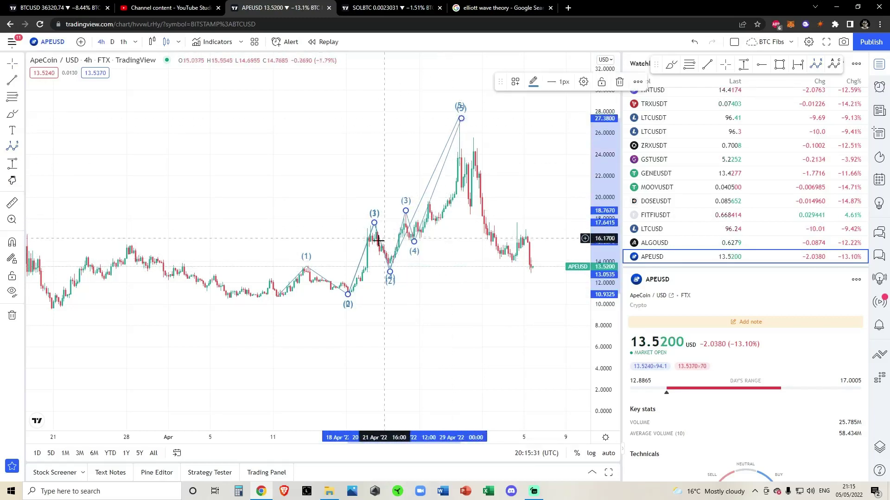
pyautogui.press('Delete')
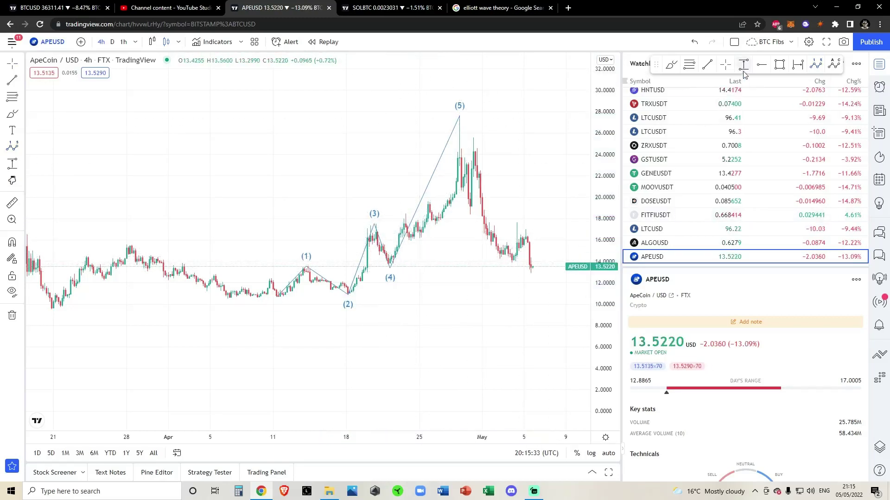
# Draw an Elliott ABC correction from about 27.59 on 28 Apr through 18.59 and 25.77 to 13.30 on 5 May
pyautogui.scroll(-1, 482, 286)
pyautogui.moveTo(593, 169); pyautogui.dragTo(614, 162)
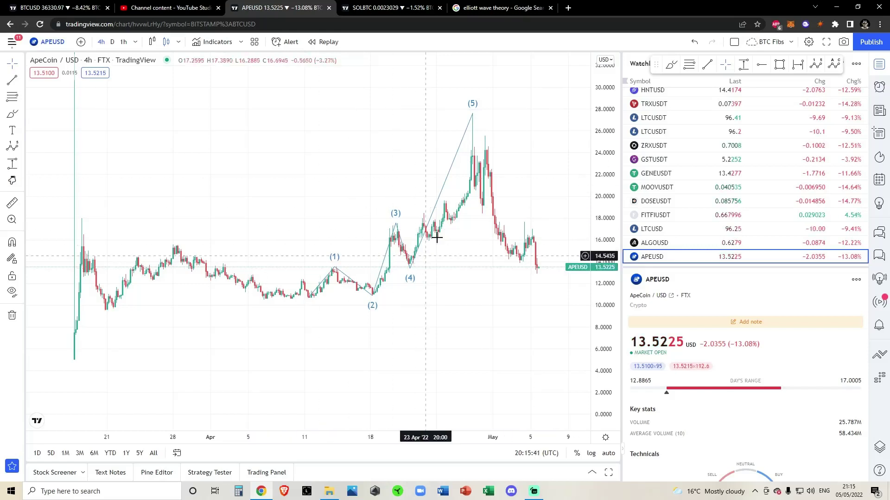
pyautogui.moveTo(561, 153); pyautogui.dragTo(611, 197)
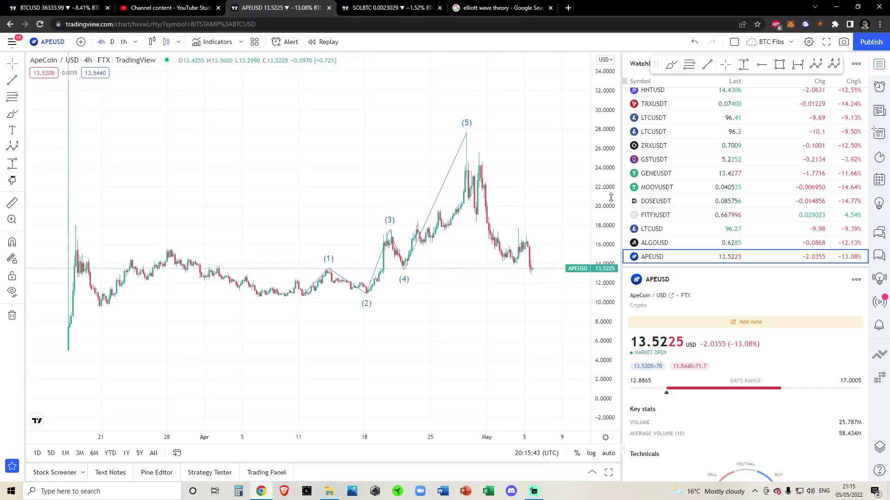
pyautogui.moveTo(543, 209); pyautogui.dragTo(557, 199)
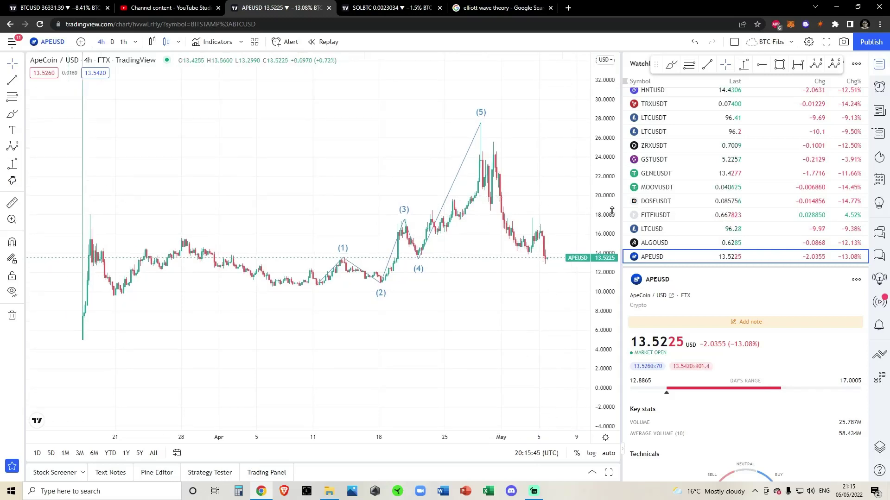
pyautogui.moveTo(578, 137); pyautogui.dragTo(550, 145)
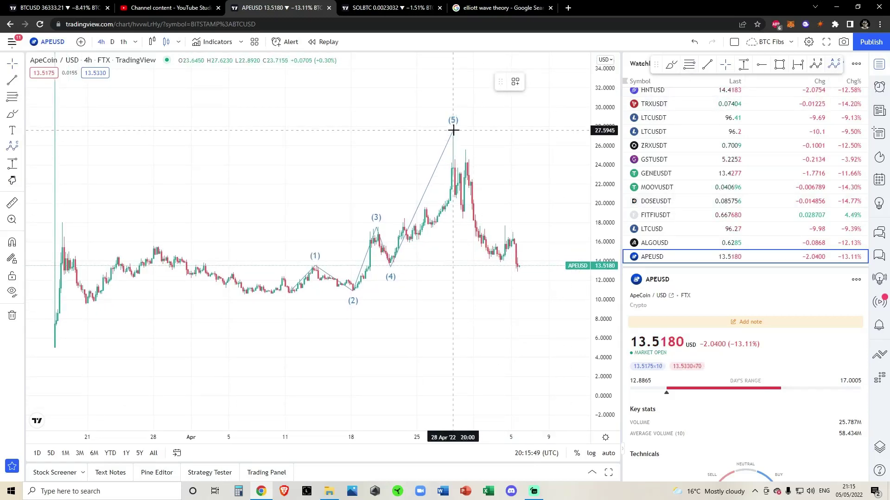
pyautogui.click(462, 216)
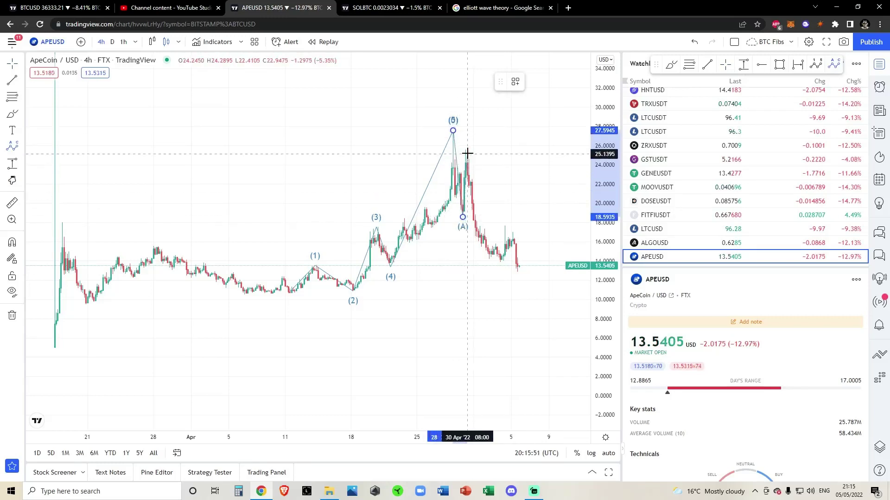
pyautogui.click(465, 147)
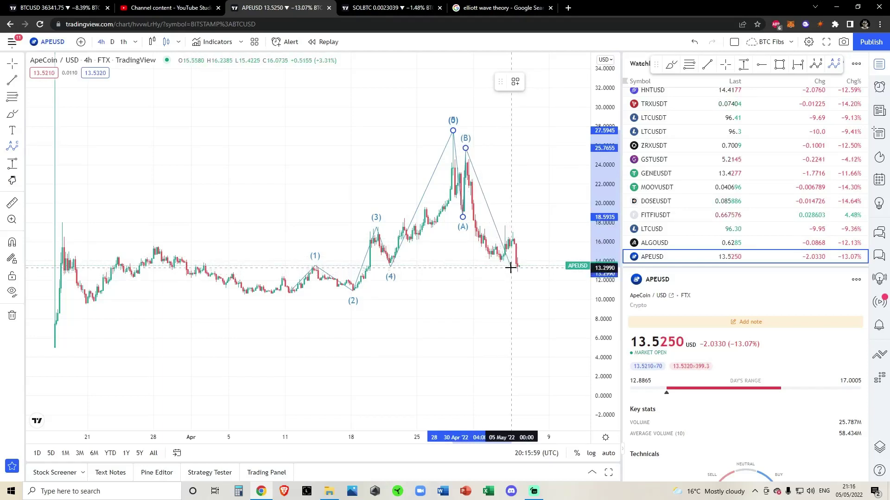
pyautogui.click(510, 268)
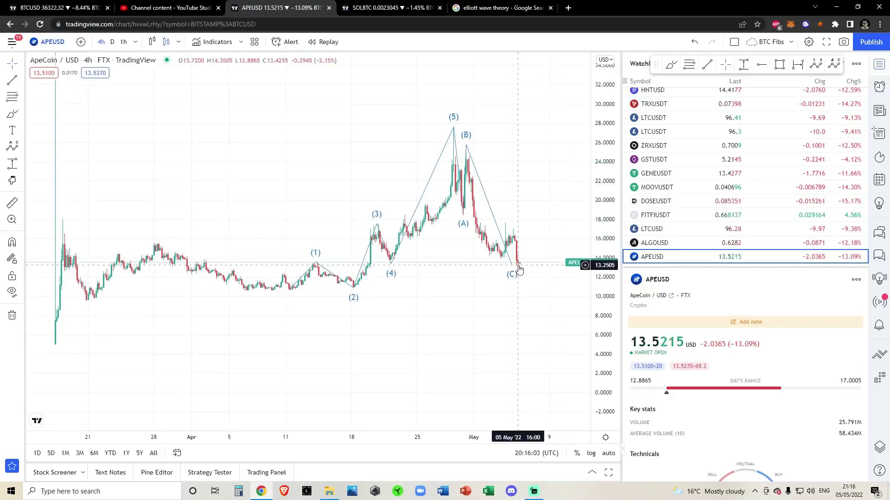
# Compare the drawn waves with the Elliott Wave Theory diagram in the Google image results and return to the APEUSD chart
pyautogui.click(488, 6)
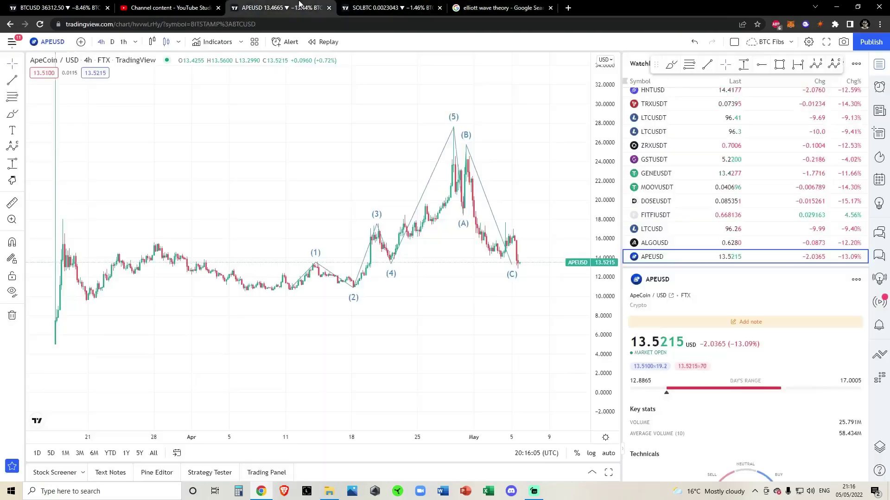
pyautogui.click(295, 8)
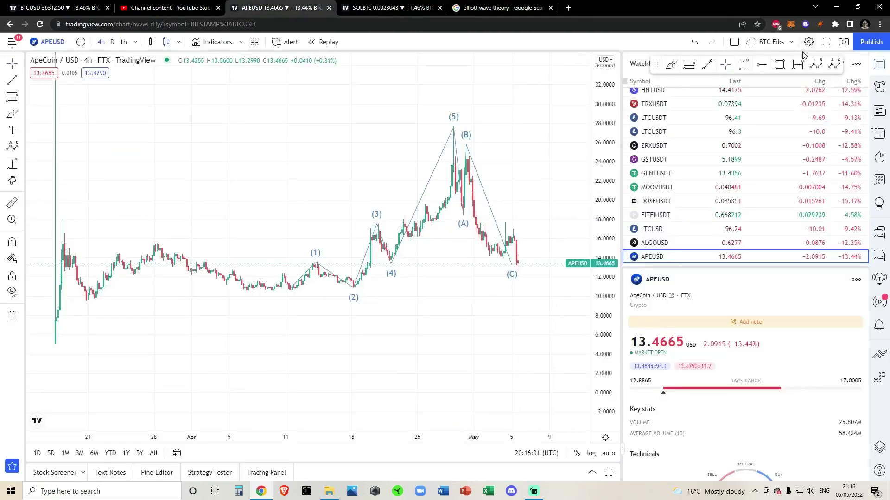
# Add a horizontal ray at 13.25 starting on 9 Apr and set its line thickness to 2 px
pyautogui.click(761, 66)
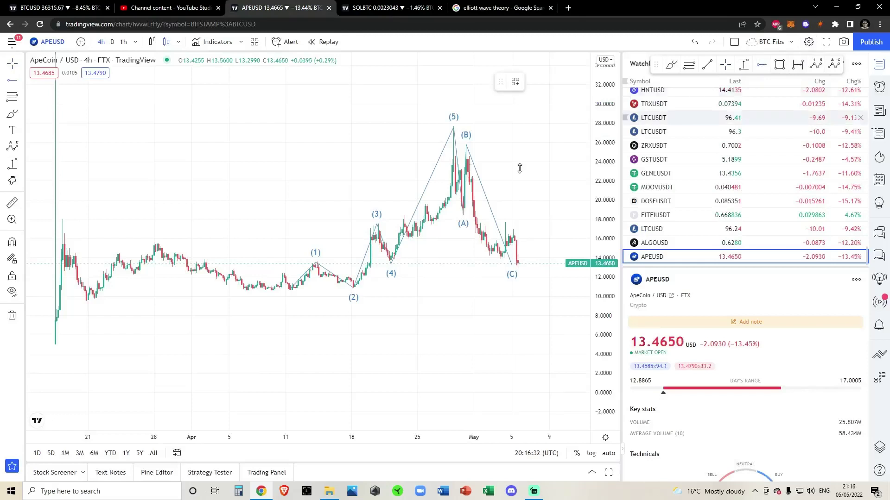
pyautogui.click(273, 264)
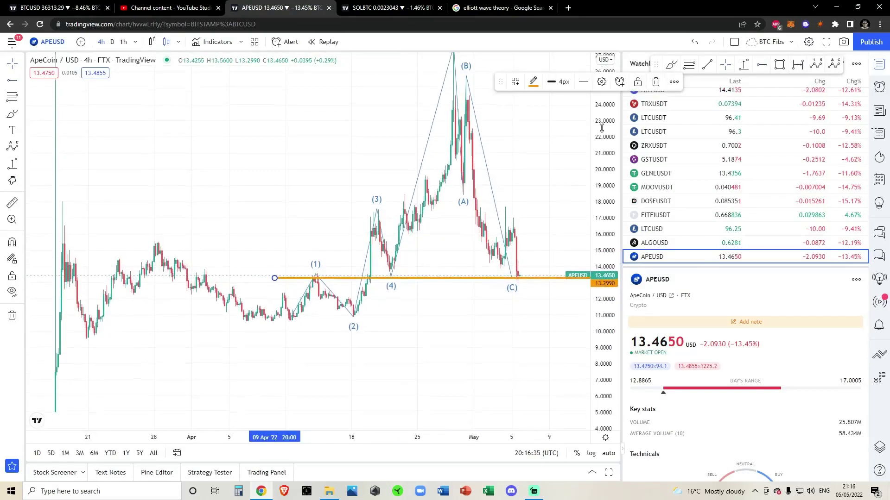
pyautogui.moveTo(333, 282)
pyautogui.mouseDown()
pyautogui.moveTo(332, 294)
pyautogui.moveTo(332, 283)
pyautogui.mouseUp()
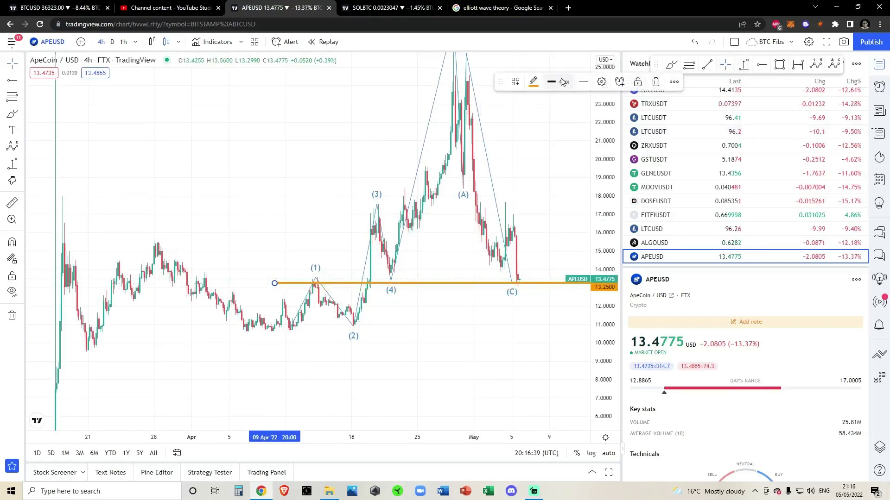
pyautogui.click(538, 86)
pyautogui.click(558, 82)
pyautogui.click(555, 115)
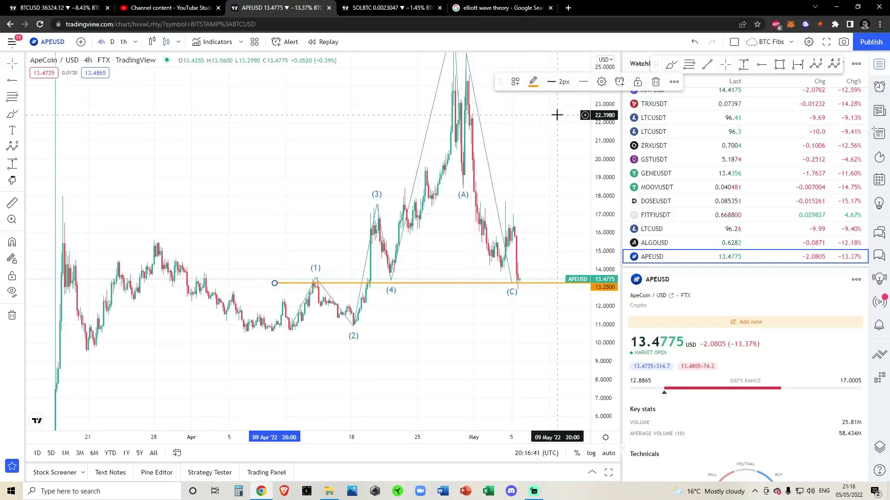
# Move point (C) of the ABC correction to about 13.24 on 5 May, at the latest candle's low
pyautogui.scroll(4, 532, 242)
pyautogui.moveTo(532, 242); pyautogui.dragTo(525, 221)
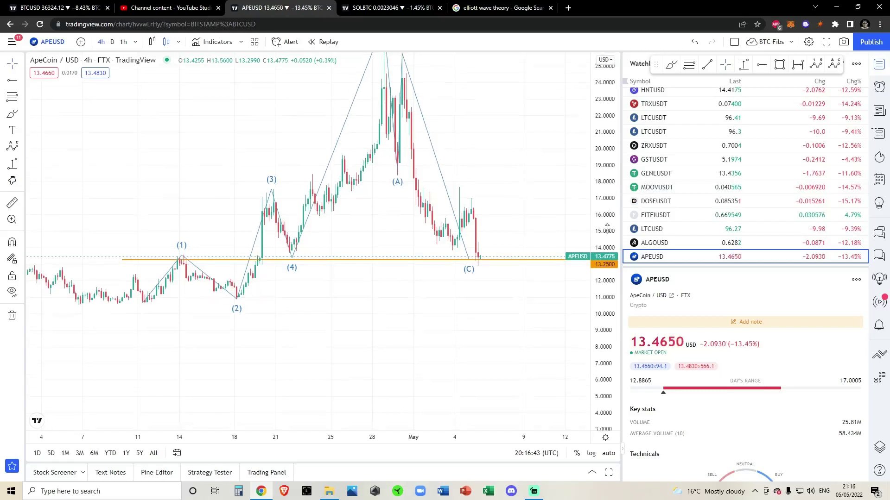
pyautogui.click(469, 259)
pyautogui.moveTo(469, 259); pyautogui.dragTo(477, 260)
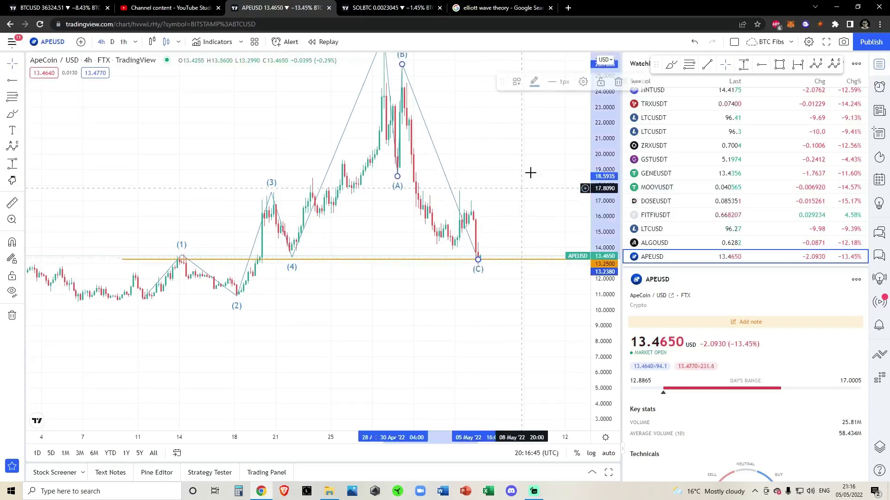
pyautogui.moveTo(530, 173); pyautogui.dragTo(549, 206)
pyautogui.moveTo(605, 171); pyautogui.dragTo(605, 233)
pyautogui.scroll(-2, 553, 223)
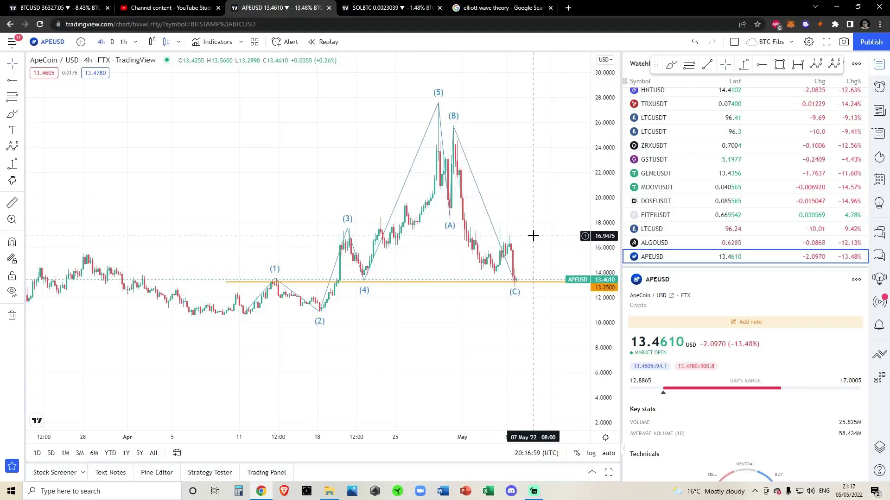
pyautogui.scroll(-1, 533, 236)
pyautogui.moveTo(610, 230)
pyautogui.mouseDown()
pyautogui.moveTo(611, 243)
pyautogui.moveTo(610, 235)
pyautogui.mouseUp()
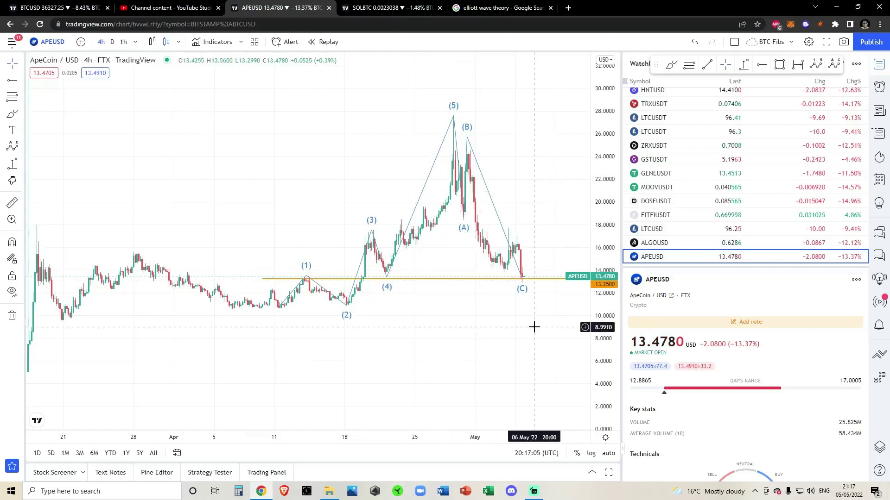
# Open the Coinbase APEUSD chart from the watchlist
pyautogui.scroll(-1, 518, 340)
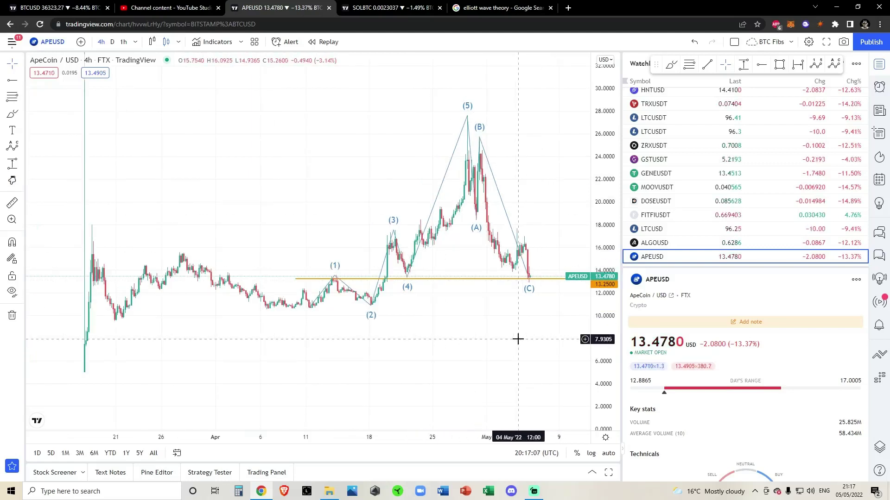
pyautogui.scroll(2, 545, 208)
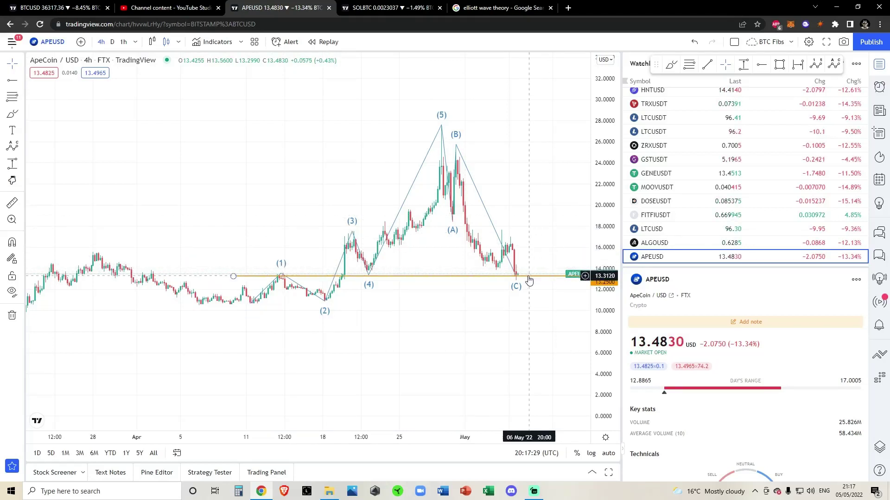
pyautogui.scroll(10, 676, 227)
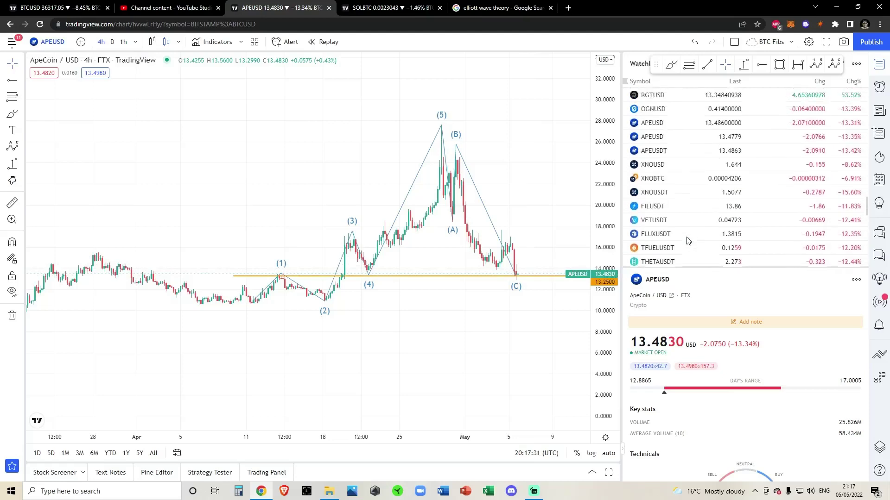
pyautogui.scroll(3, 687, 240)
pyautogui.click(690, 200)
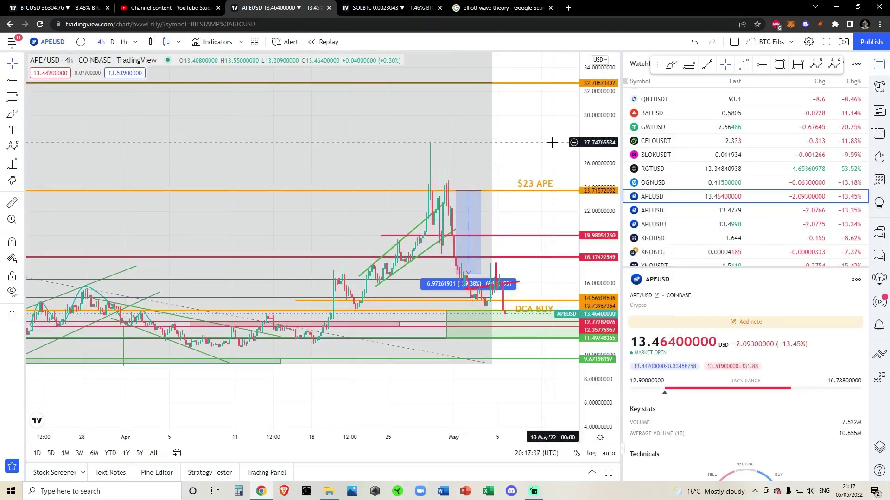
# Undo the symbol switch, the support ray and all Elliott wave drawings, back to the Coinbase APE/USD chart with its indicators
pyautogui.click(696, 41)
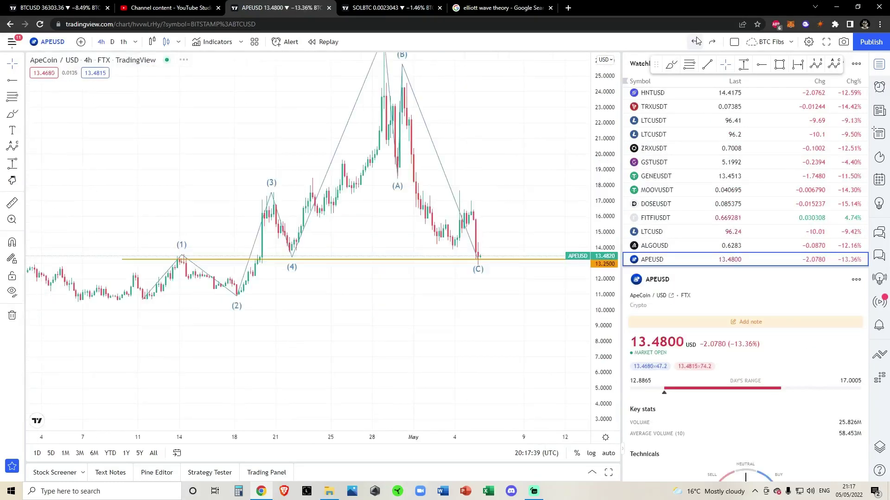
pyautogui.click(696, 41)
pyautogui.click(695, 41)
pyautogui.click(696, 40)
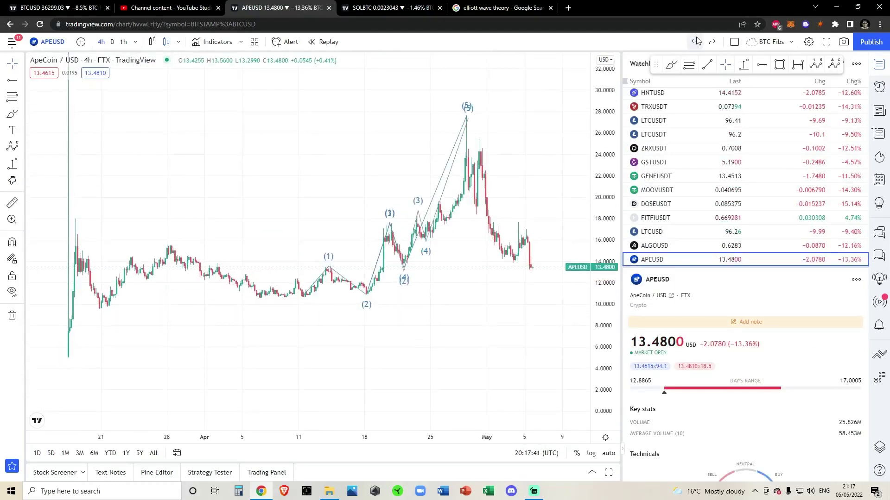
pyautogui.click(696, 41)
pyautogui.click(696, 40)
pyautogui.click(696, 40)
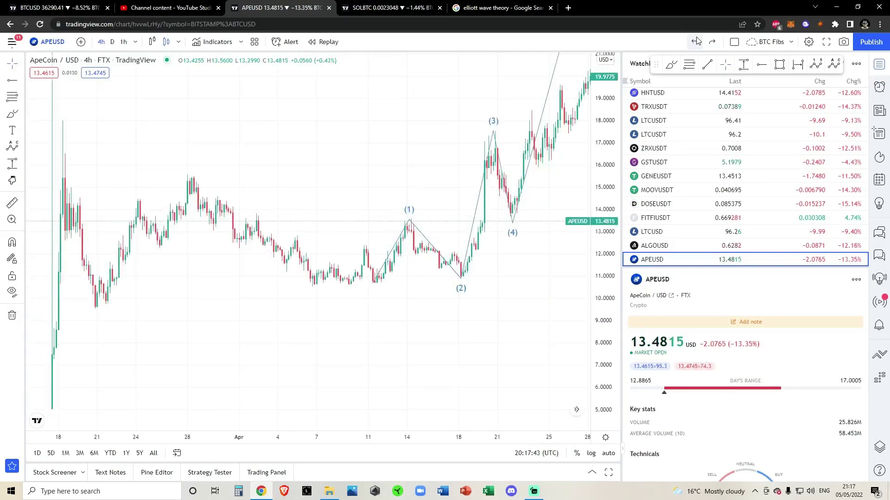
pyautogui.click(696, 41)
pyautogui.click(695, 41)
pyautogui.click(696, 40)
pyautogui.click(695, 41)
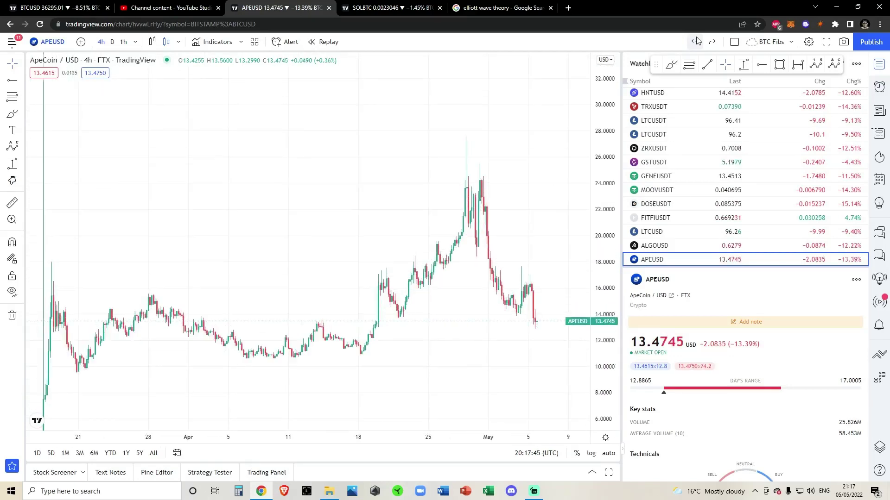
pyautogui.click(696, 41)
pyautogui.click(695, 41)
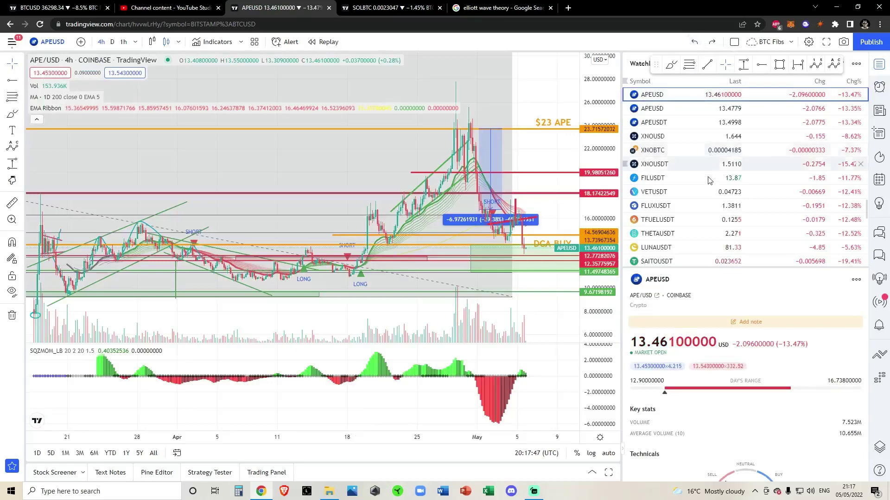
# Examine the recent price action, the marked levels and the squeeze momentum histogram on the Coinbase APE/USD 4-hour chart
pyautogui.moveTo(597, 146); pyautogui.dragTo(597, 160)
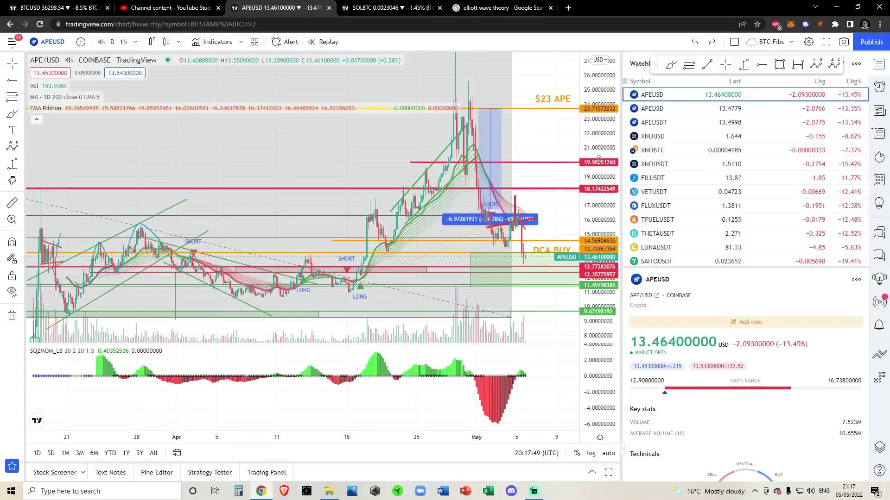
pyautogui.scroll(-10, 741, 222)
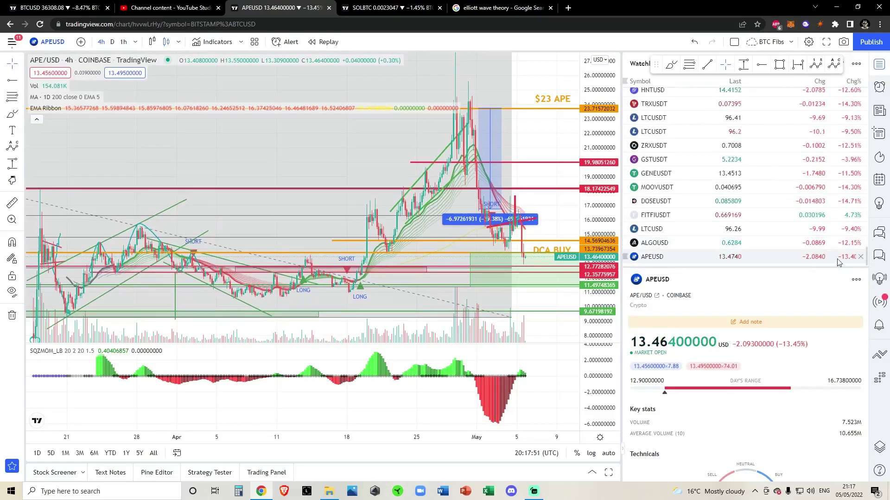
pyautogui.scroll(8, 722, 214)
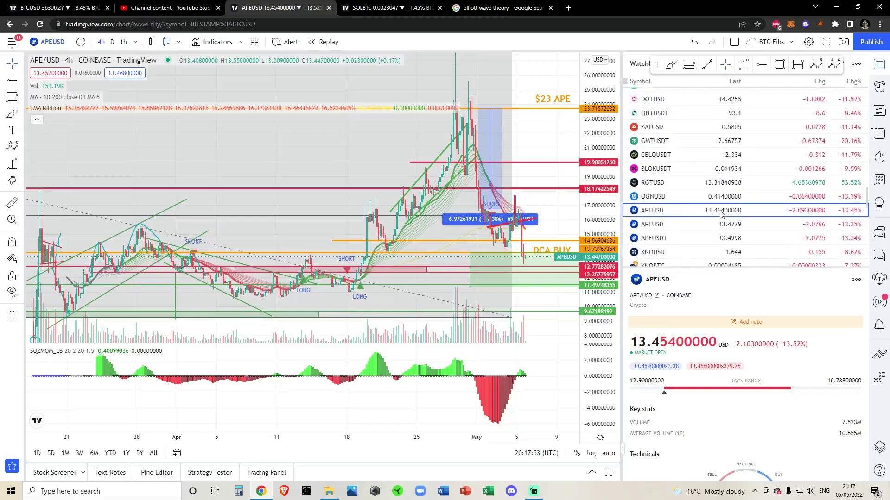
pyautogui.scroll(4, 543, 199)
pyautogui.scroll(2, 543, 199)
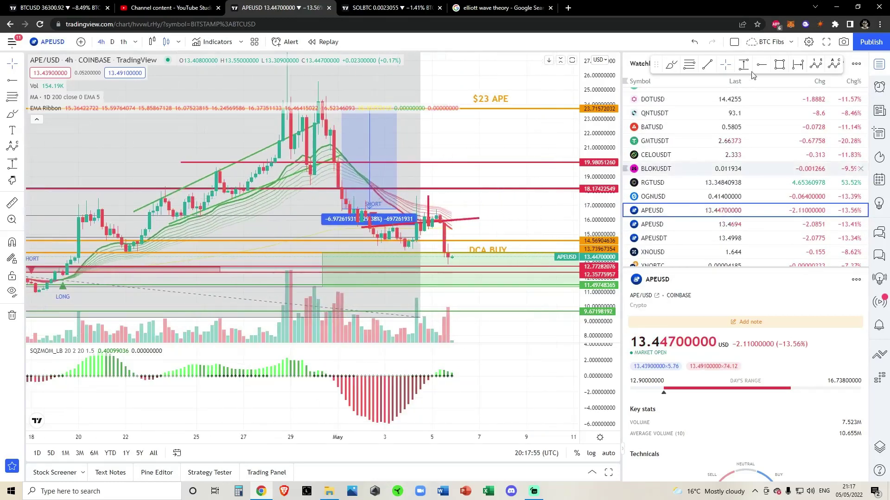
pyautogui.click(694, 42)
pyautogui.scroll(-3, 704, 256)
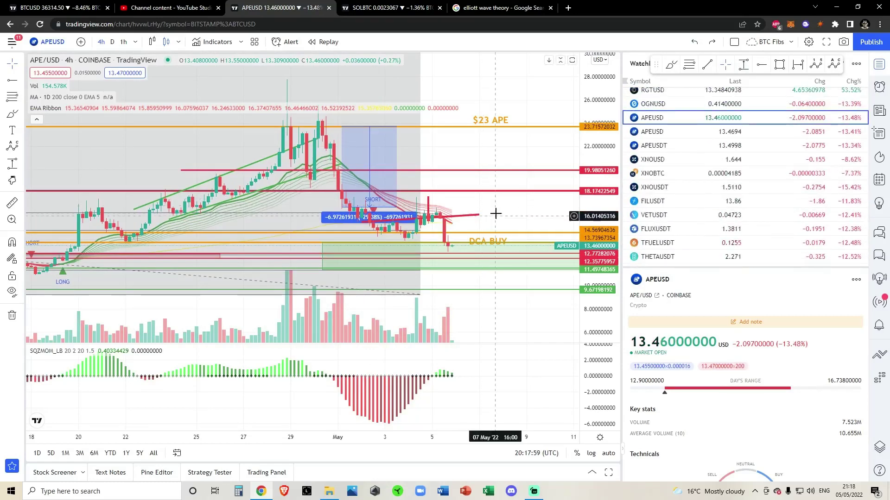
pyautogui.scroll(5, 518, 185)
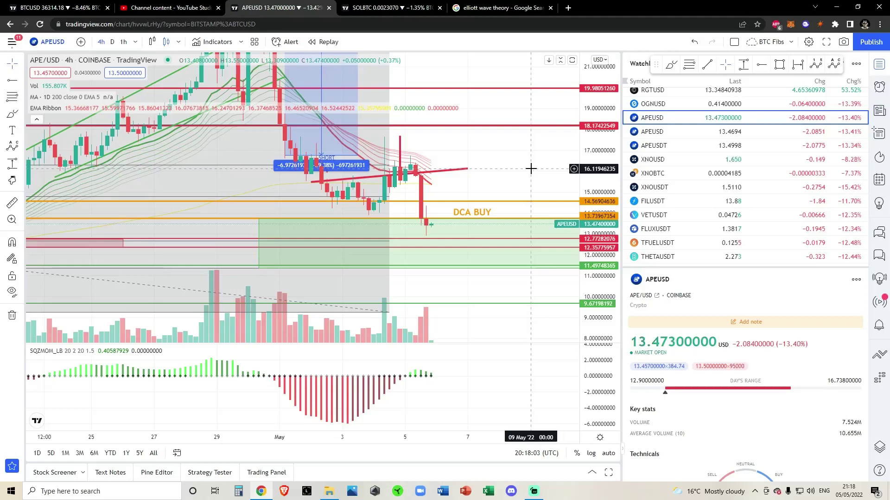
pyautogui.moveTo(531, 169); pyautogui.dragTo(536, 187)
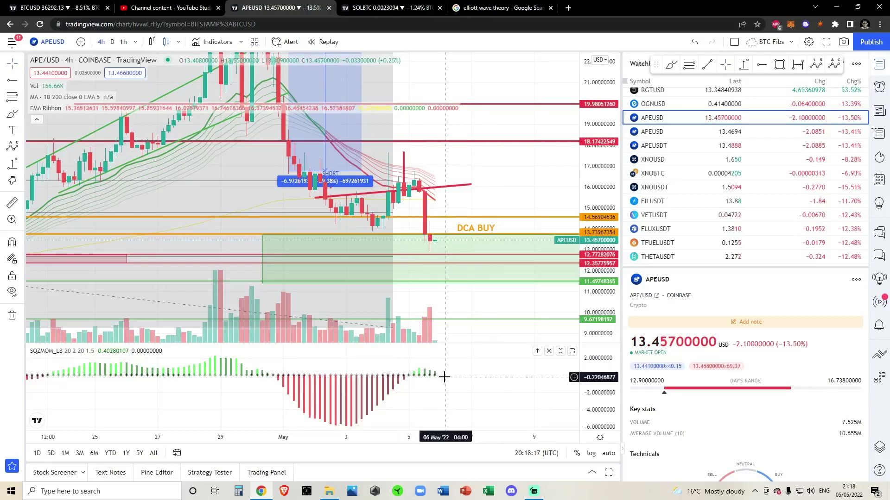
pyautogui.scroll(-3, 516, 248)
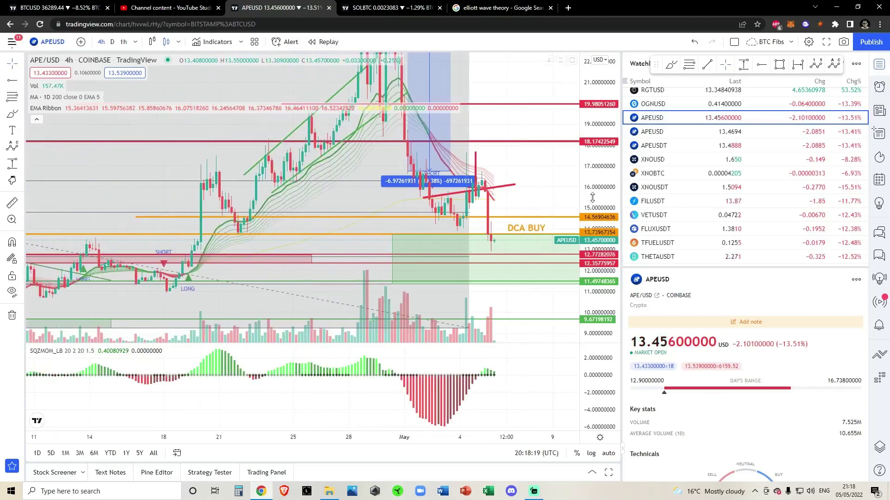
# Move the DCA BUY label to about 14.06 on 8 May, just above the orange line at the green zone's upper edge
pyautogui.moveTo(593, 197)
pyautogui.mouseDown()
pyautogui.moveTo(592, 253)
pyautogui.moveTo(592, 213)
pyautogui.mouseUp()
pyautogui.moveTo(528, 191); pyautogui.dragTo(430, 210)
pyautogui.moveTo(432, 245); pyautogui.dragTo(452, 226)
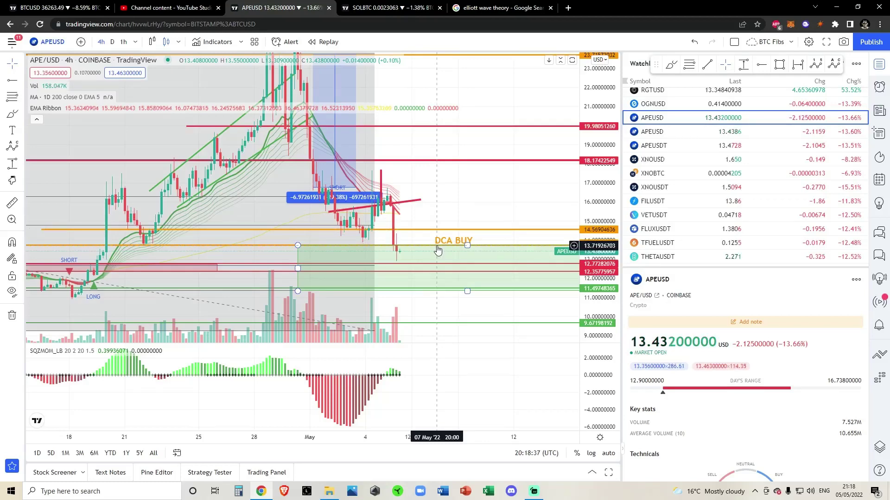
pyautogui.scroll(5, 437, 251)
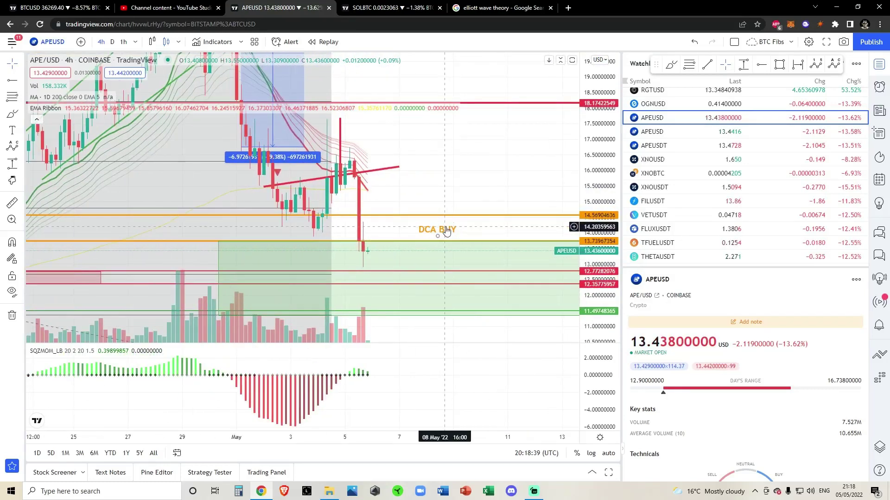
pyautogui.moveTo(446, 231); pyautogui.dragTo(455, 238)
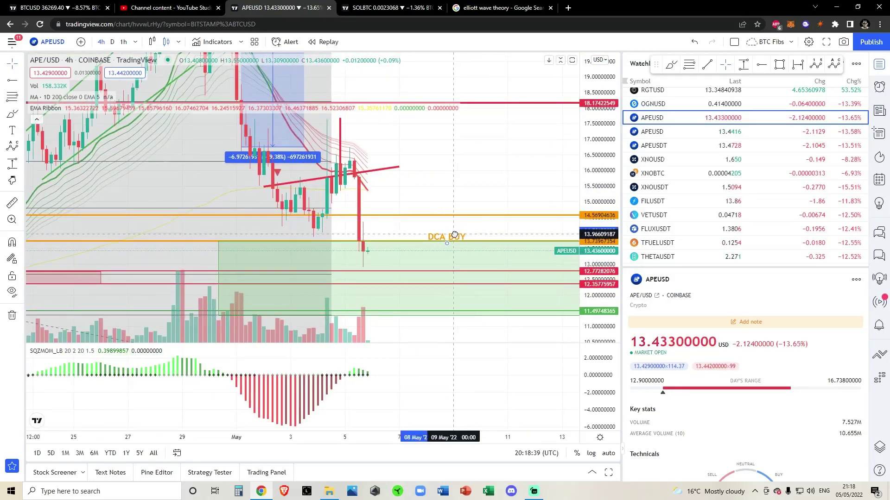
pyautogui.click(471, 196)
# Examine the green DCA BUY zone and the resistance levels above it, up to the $23 APE and 32.71 lines
pyautogui.scroll(3, 471, 197)
pyautogui.moveTo(609, 270); pyautogui.dragTo(609, 244)
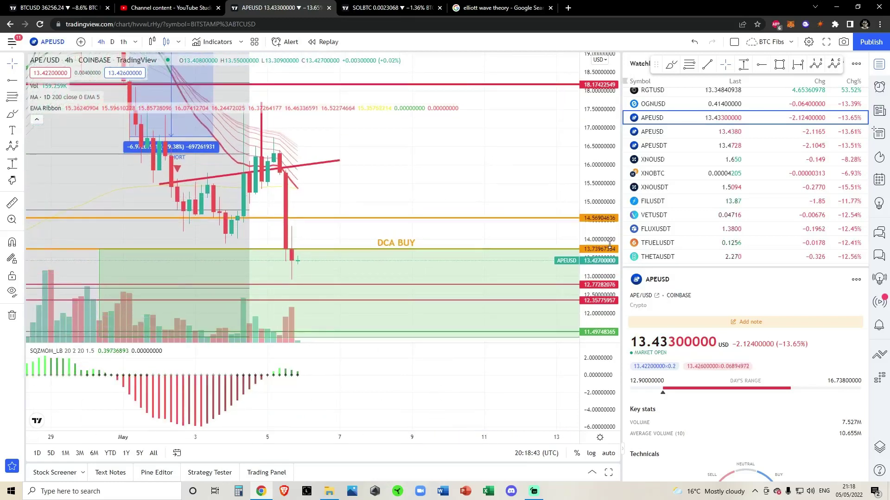
pyautogui.moveTo(316, 241); pyautogui.dragTo(366, 233)
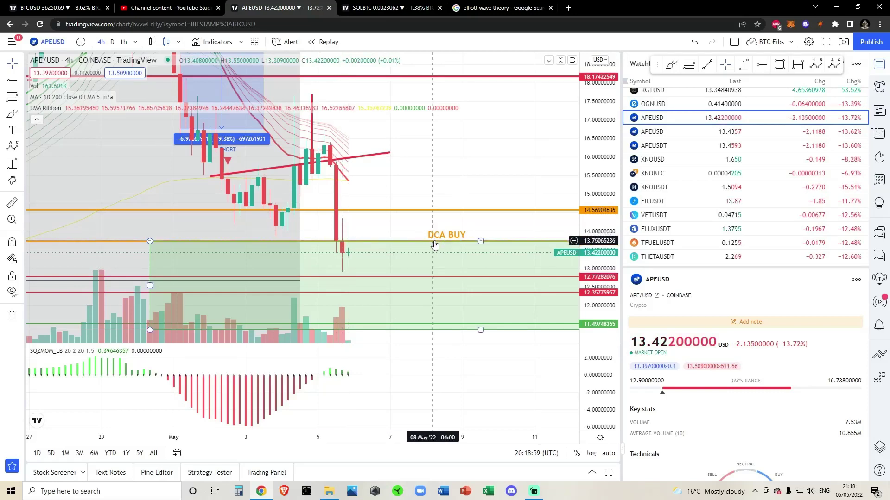
pyautogui.scroll(-4, 434, 246)
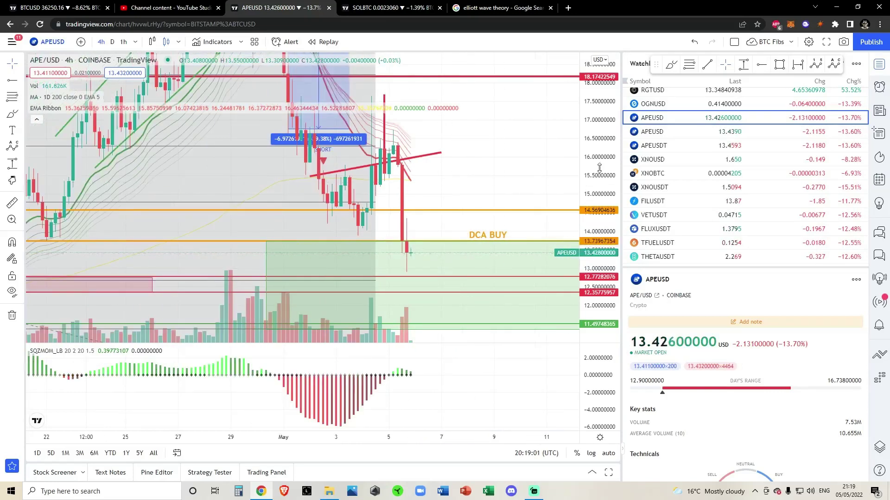
pyautogui.scroll(-2, 530, 175)
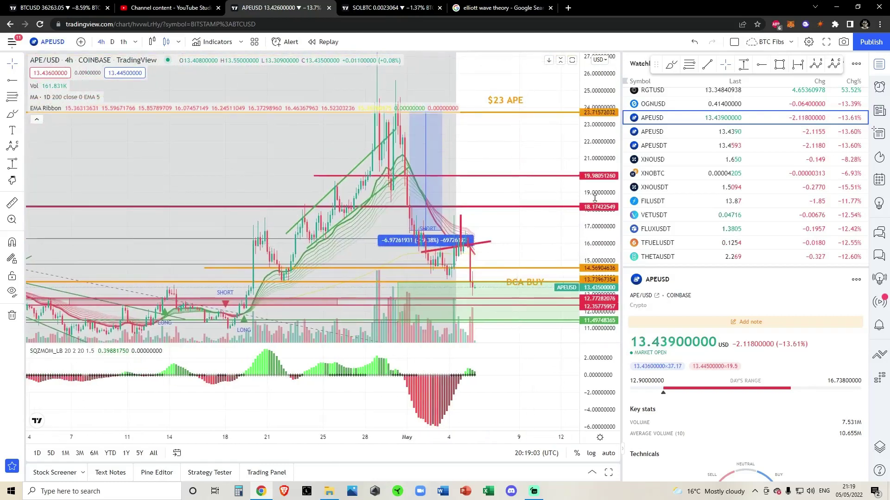
pyautogui.scroll(-1, 496, 263)
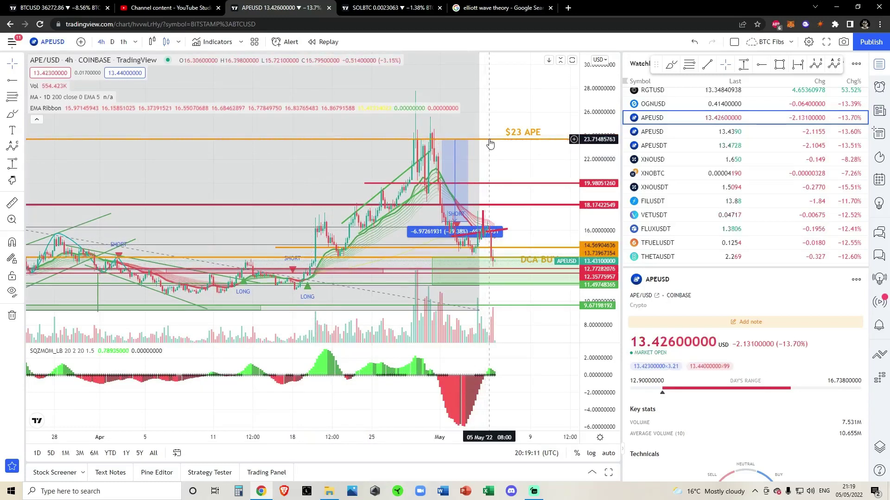
pyautogui.scroll(-5, 490, 144)
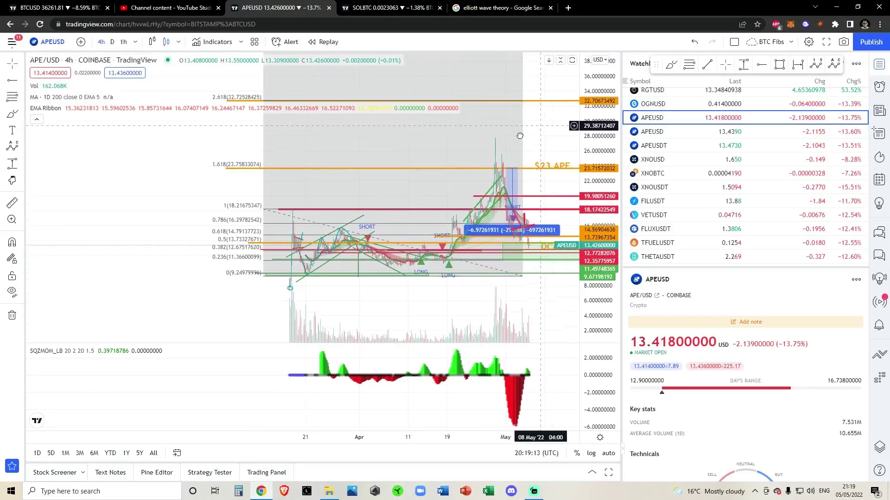
pyautogui.moveTo(520, 136); pyautogui.dragTo(513, 139)
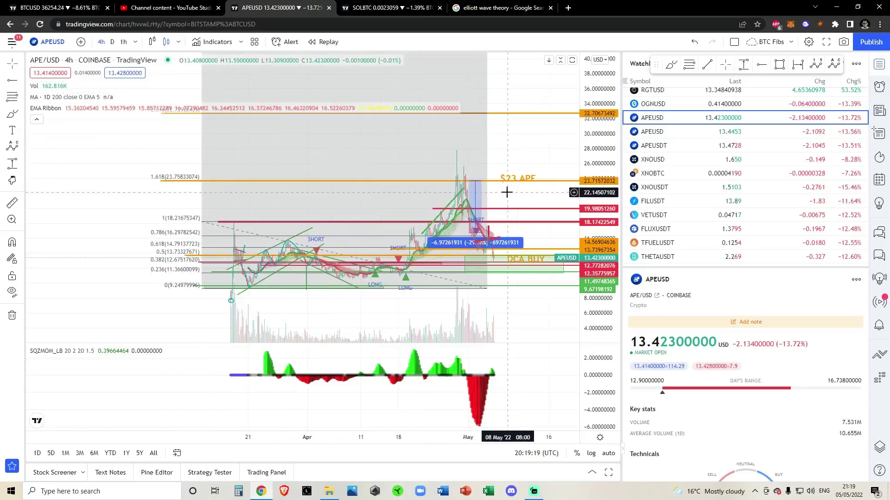
pyautogui.scroll(3, 509, 190)
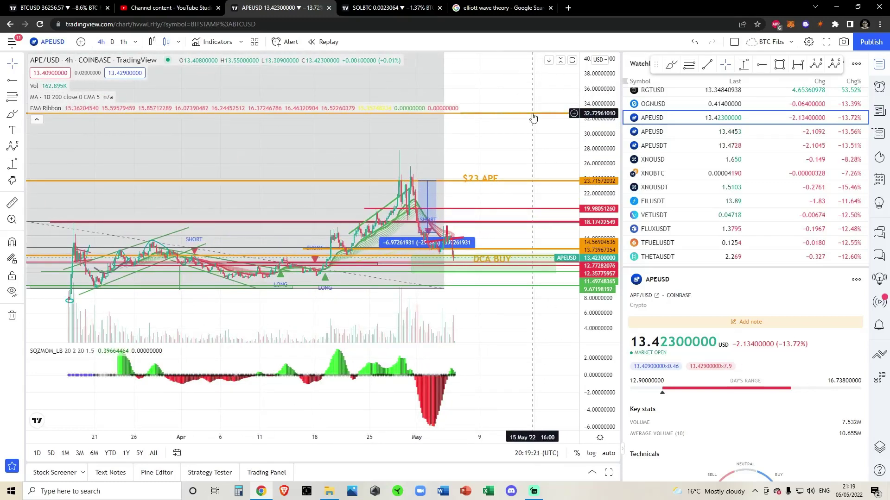
pyautogui.moveTo(513, 131); pyautogui.dragTo(517, 117)
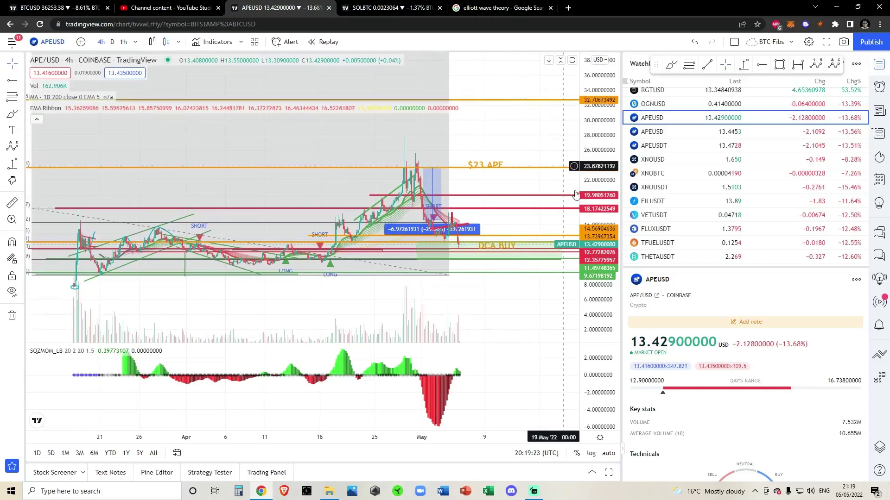
pyautogui.moveTo(587, 201); pyautogui.dragTo(587, 97)
pyautogui.scroll(3, 494, 262)
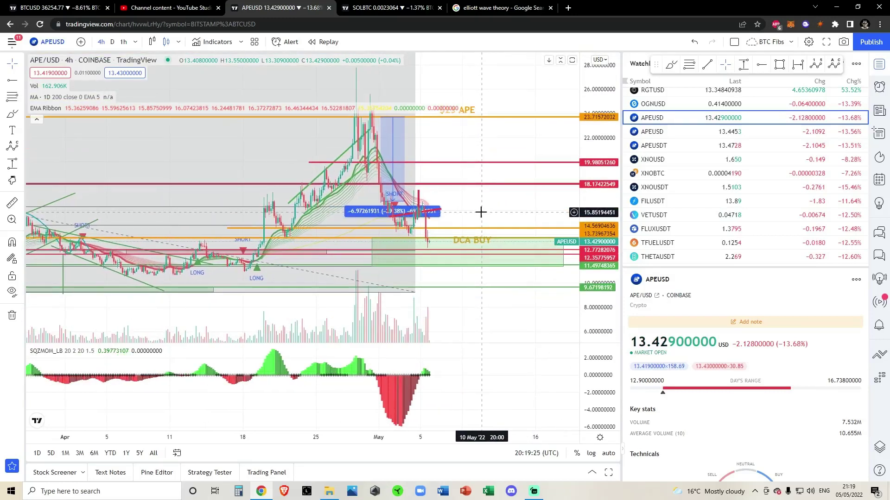
pyautogui.moveTo(492, 138); pyautogui.dragTo(494, 170)
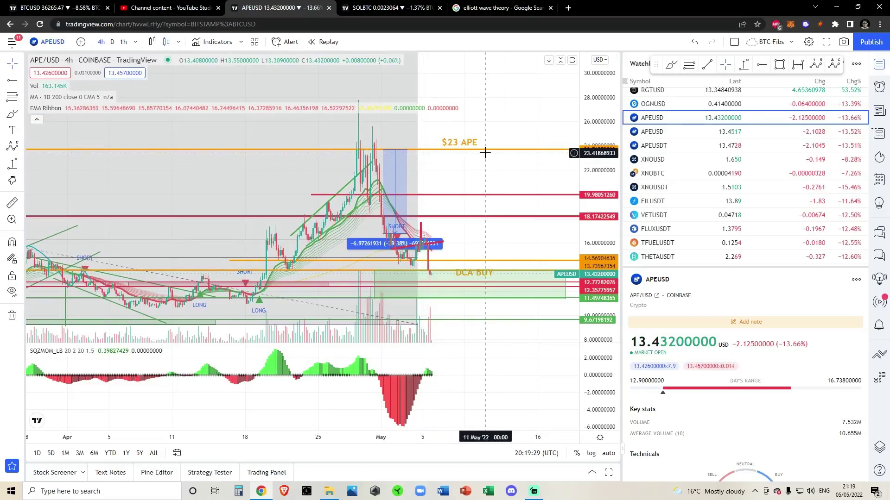
pyautogui.click(795, 66)
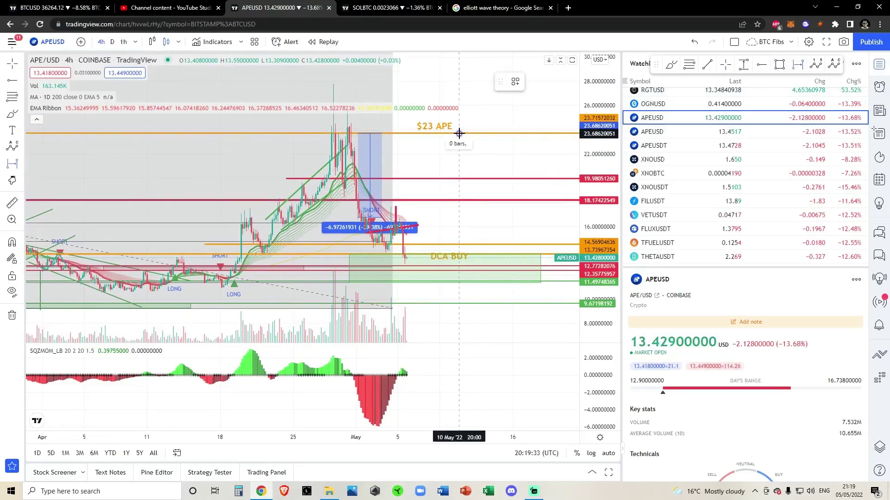
pyautogui.click(492, 230)
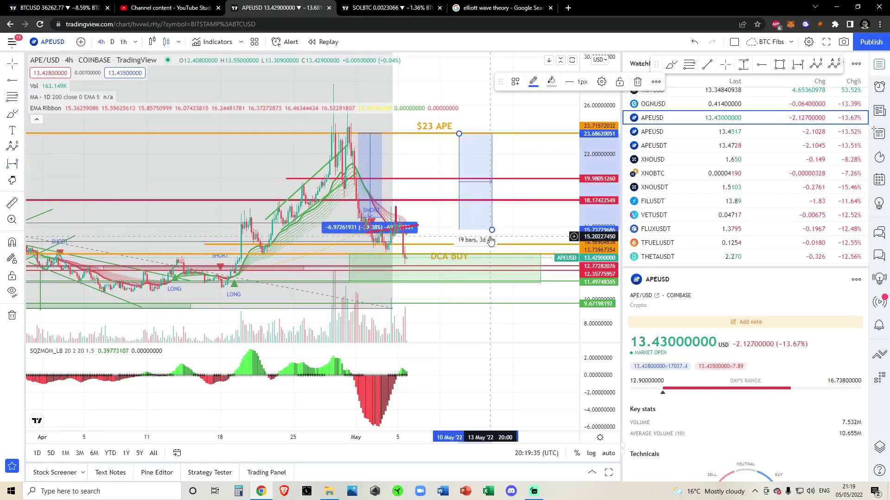
pyautogui.press('Delete')
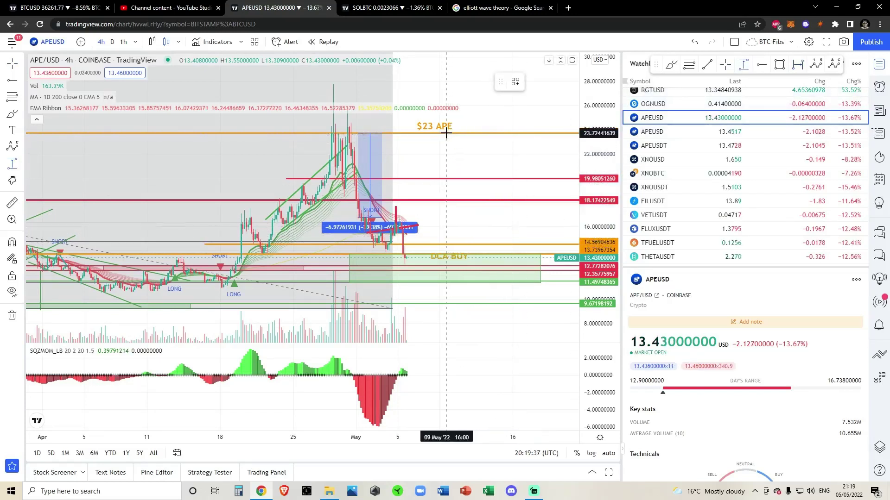
# Measure the price range from the $23 APE line down to the orange line above the DCA BUY zone, and delete the measurement
pyautogui.click(446, 133)
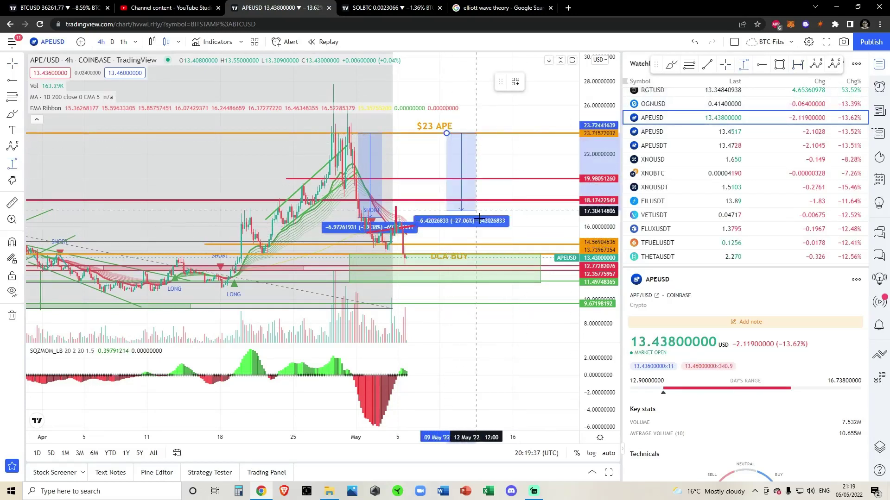
pyautogui.click(501, 254)
pyautogui.scroll(4, 534, 243)
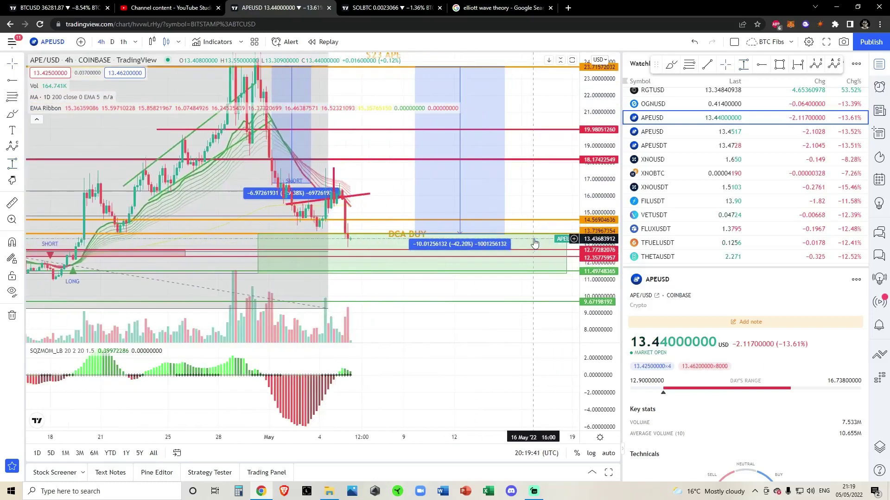
pyautogui.press('Delete')
pyautogui.scroll(3, 461, 205)
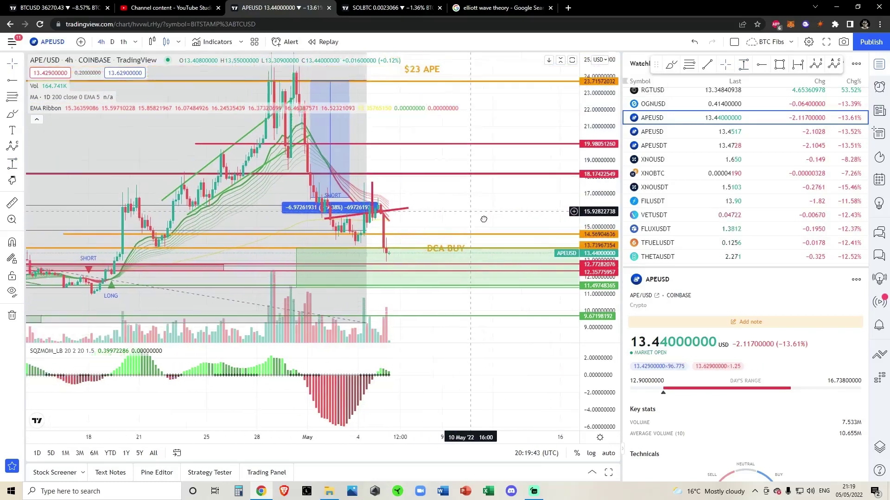
# Circle the $23 APE label with the brush and sketch a wavy stroke from the late-April peak along the 23.72 line
pyautogui.moveTo(486, 214); pyautogui.dragTo(497, 232)
pyautogui.moveTo(601, 225); pyautogui.dragTo(600, 299)
pyautogui.scroll(-3, 495, 217)
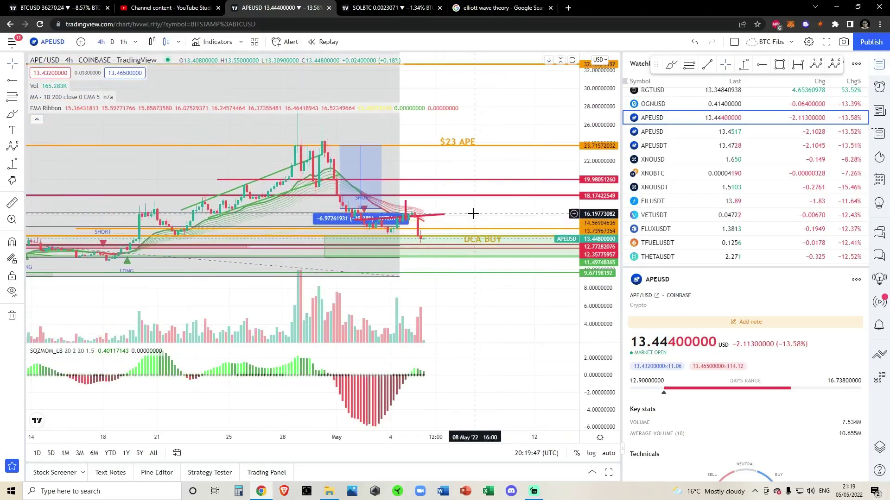
pyautogui.scroll(-3, 421, 157)
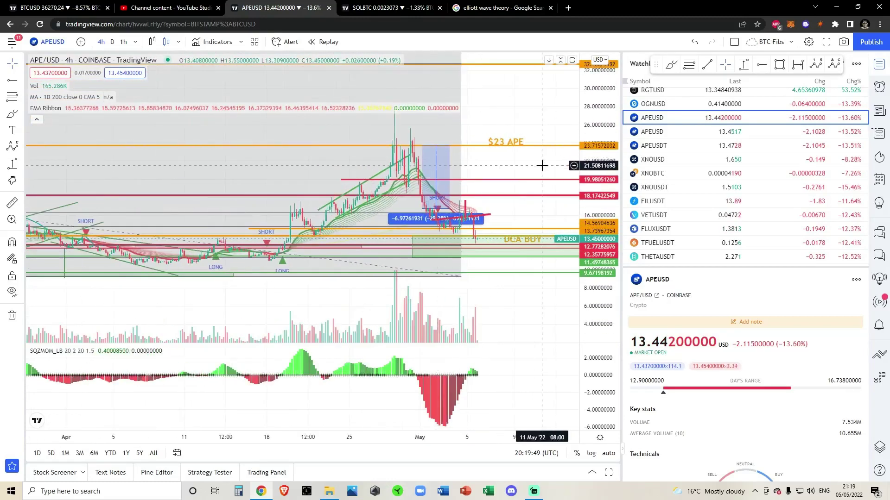
pyautogui.moveTo(542, 165); pyautogui.dragTo(536, 202)
pyautogui.moveTo(604, 171)
pyautogui.mouseDown()
pyautogui.moveTo(604, 203)
pyautogui.moveTo(603, 173)
pyautogui.mouseUp()
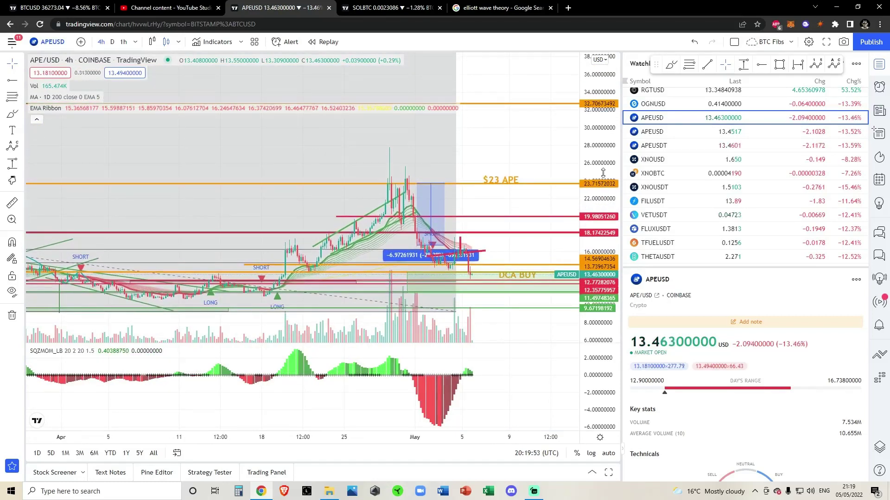
pyautogui.moveTo(603, 172); pyautogui.dragTo(605, 166)
pyautogui.click(670, 64)
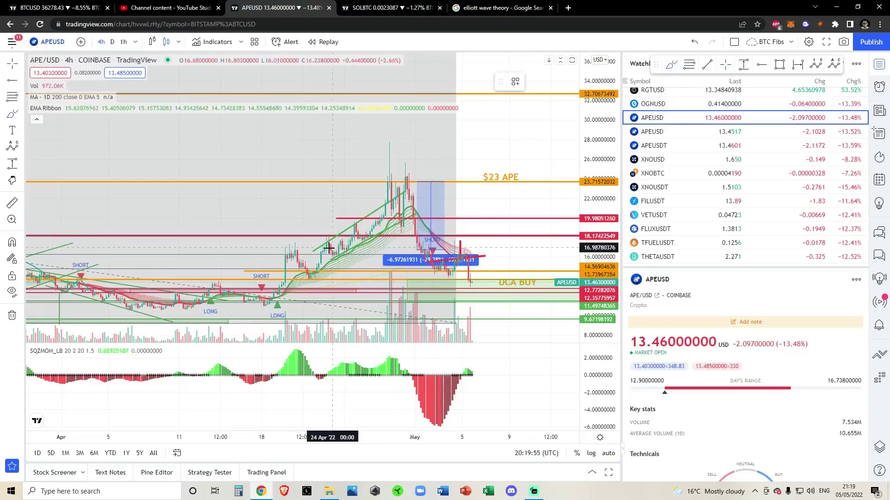
pyautogui.moveTo(517, 174)
pyautogui.mouseDown()
pyautogui.moveTo(500, 195)
pyautogui.moveTo(513, 171)
pyautogui.mouseUp()
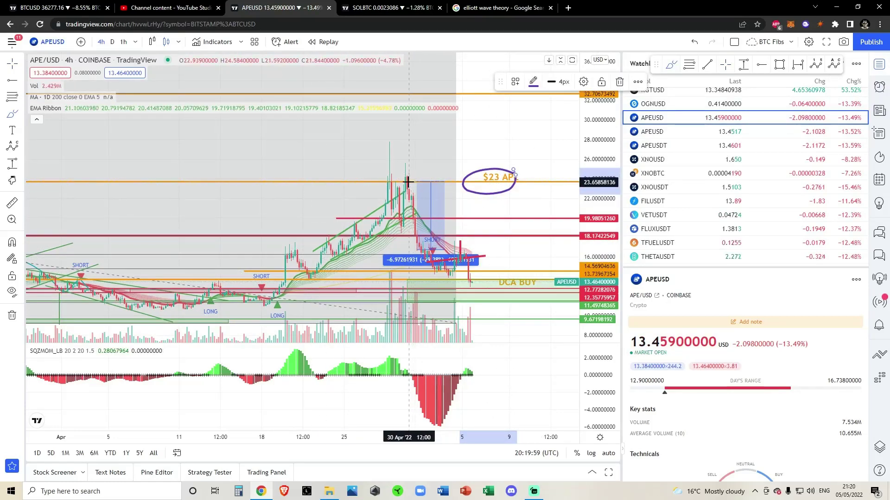
pyautogui.moveTo(408, 182); pyautogui.dragTo(571, 183)
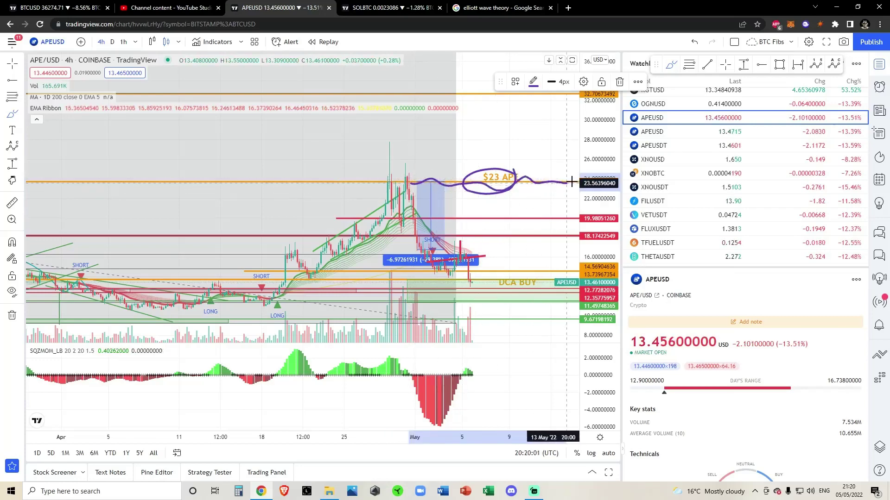
# Undo the wavy stroke, and try a brush curve rising from the late-April peak at the $23 line to the 32.71 line
pyautogui.click(695, 42)
pyautogui.moveTo(394, 181)
pyautogui.mouseDown()
pyautogui.moveTo(459, 115)
pyautogui.moveTo(467, 92)
pyautogui.mouseUp()
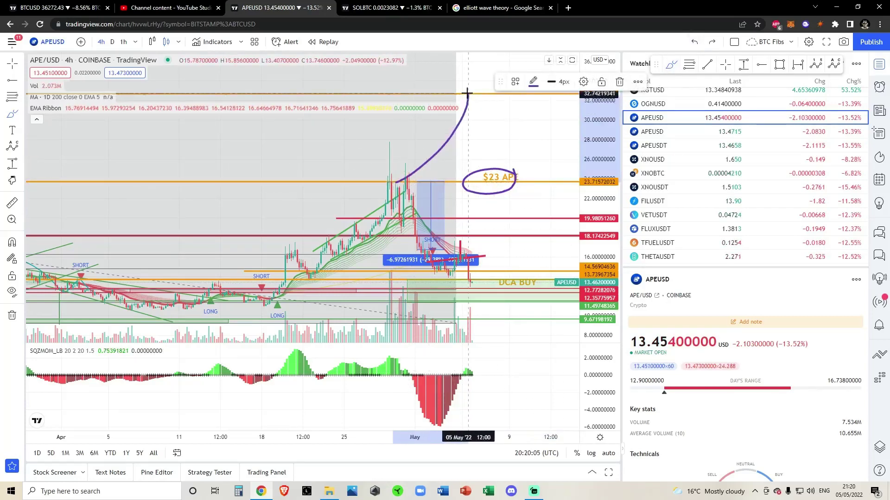
pyautogui.scroll(-3, 561, 167)
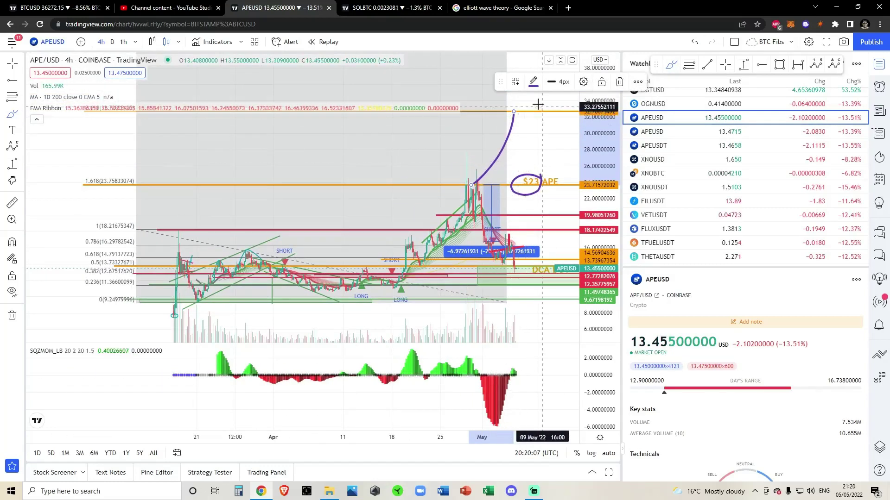
pyautogui.moveTo(537, 104); pyautogui.dragTo(505, 105)
pyautogui.click(692, 42)
pyautogui.click(693, 42)
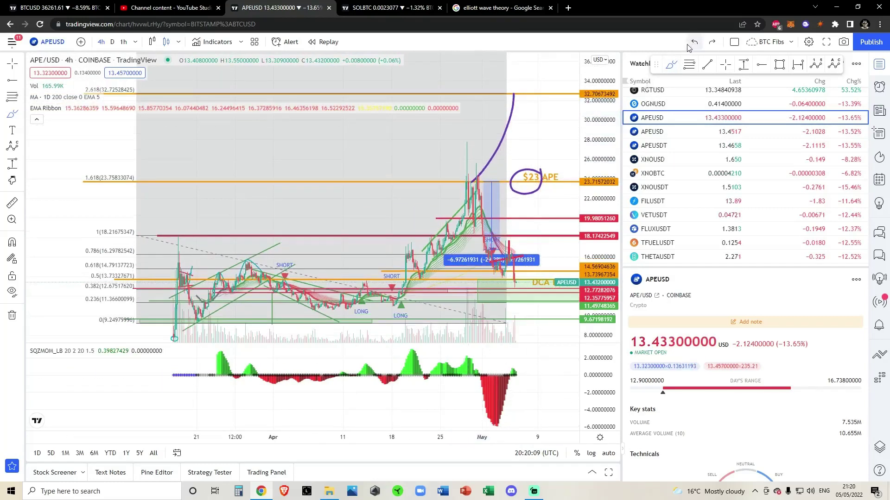
# Sketch a brush stroke from the $23 peak down to the DCA BUY zone, circle that label, and undo all the brush drawings
pyautogui.scroll(3, 433, 198)
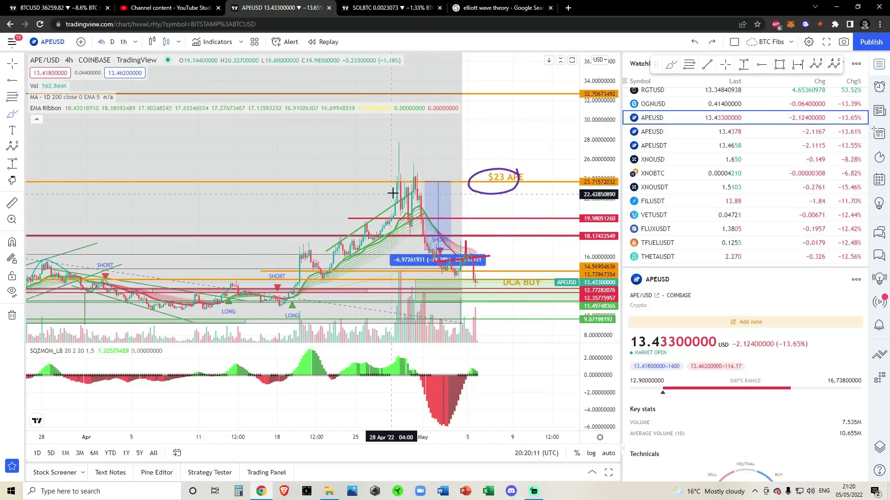
pyautogui.moveTo(411, 183)
pyautogui.mouseDown()
pyautogui.moveTo(475, 288)
pyautogui.moveTo(502, 274)
pyautogui.mouseUp()
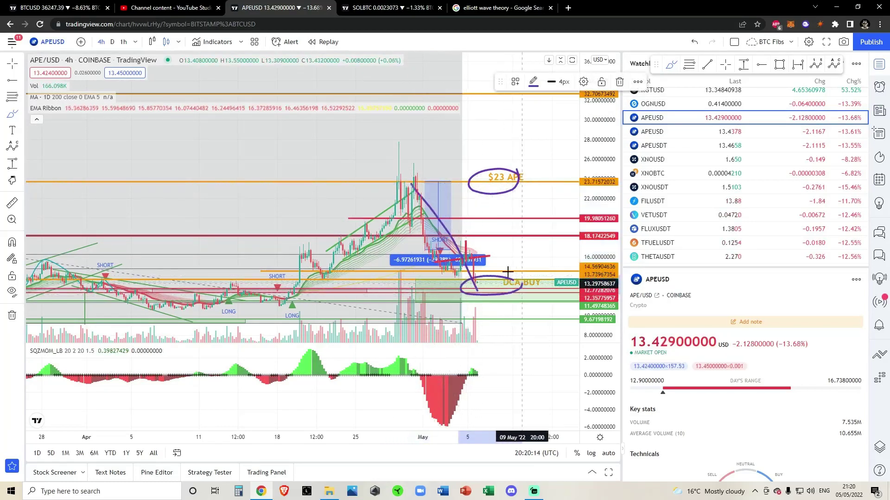
pyautogui.click(693, 42)
pyautogui.click(694, 42)
pyautogui.click(725, 66)
# Examine the recent 4-hour candles around the DCA BUY zone and the full price history back to the mid-March launch
pyautogui.scroll(7, 506, 201)
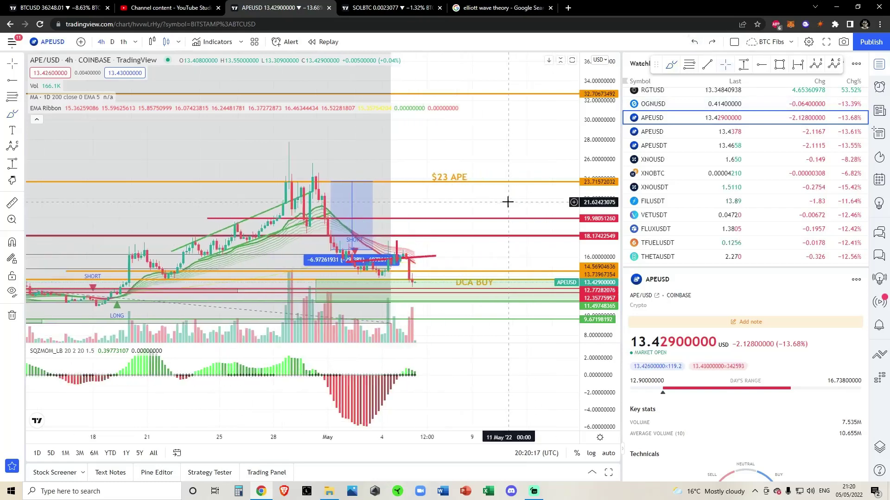
pyautogui.moveTo(477, 199); pyautogui.dragTo(558, 169)
pyautogui.moveTo(593, 234); pyautogui.dragTo(592, 162)
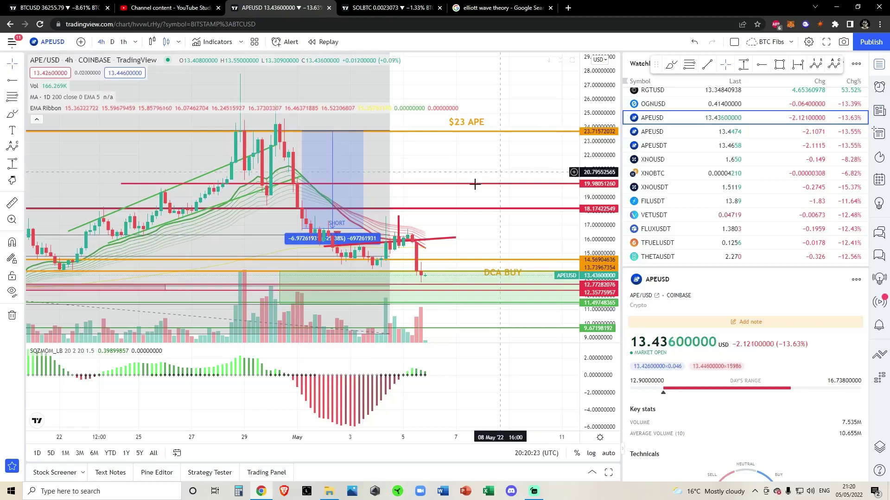
pyautogui.scroll(4, 495, 241)
pyautogui.moveTo(459, 237); pyautogui.dragTo(542, 221)
pyautogui.moveTo(605, 244); pyautogui.dragTo(602, 141)
pyautogui.moveTo(534, 251); pyautogui.dragTo(487, 193)
pyautogui.scroll(-6, 489, 259)
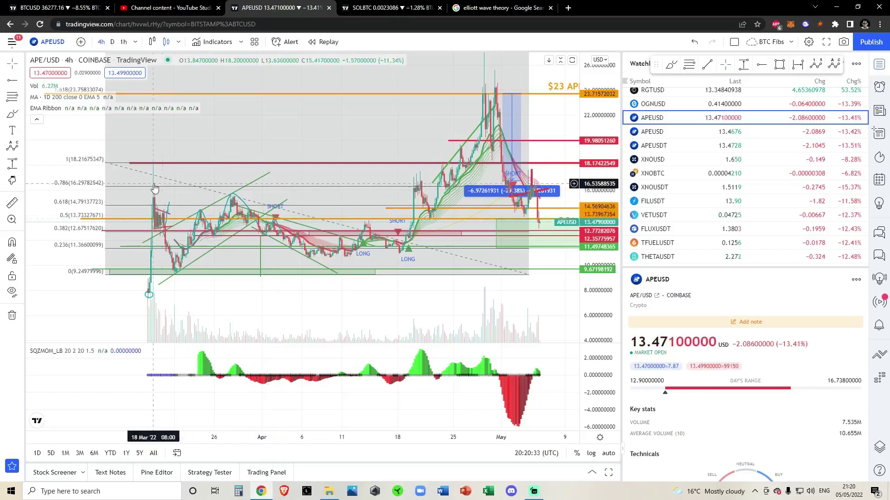
pyautogui.moveTo(462, 309); pyautogui.dragTo(411, 321)
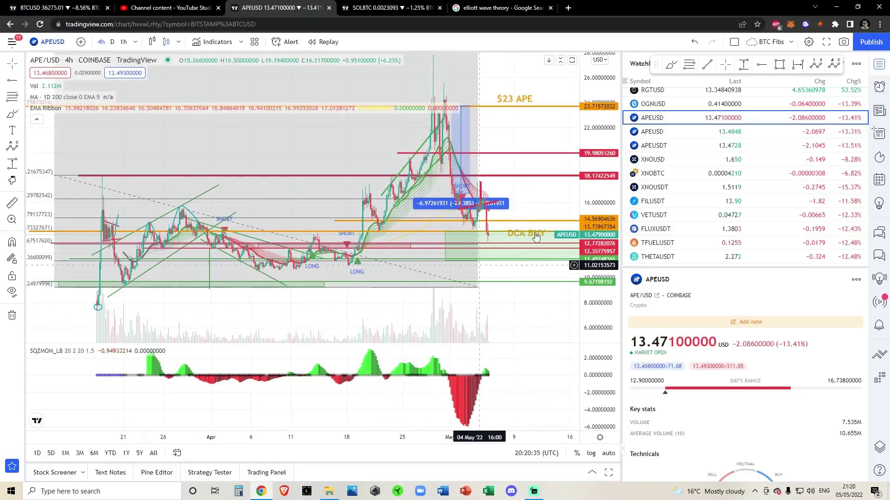
# Try a Fibonacci retracement from about 10.90 on 16 April to about 27.78 on 10 May, and delete it
pyautogui.moveTo(591, 195); pyautogui.dragTo(550, 225)
pyautogui.click(689, 65)
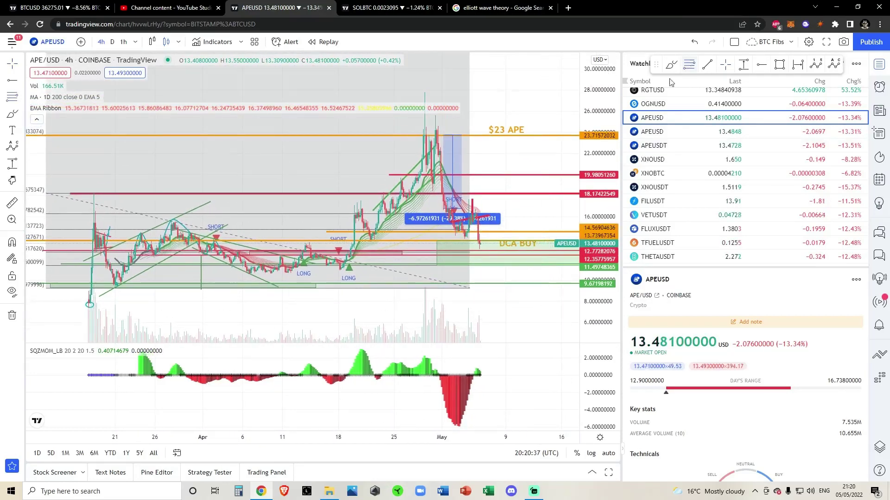
pyautogui.click(327, 270)
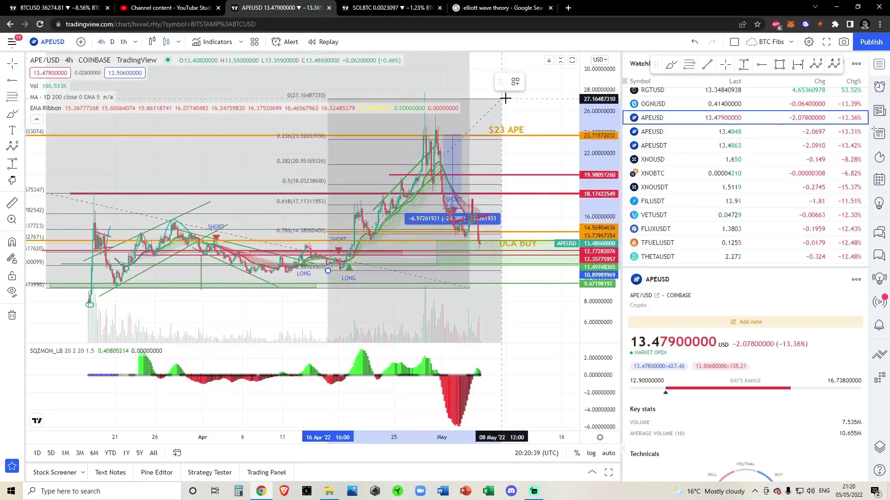
pyautogui.moveTo(517, 92); pyautogui.dragTo(517, 92)
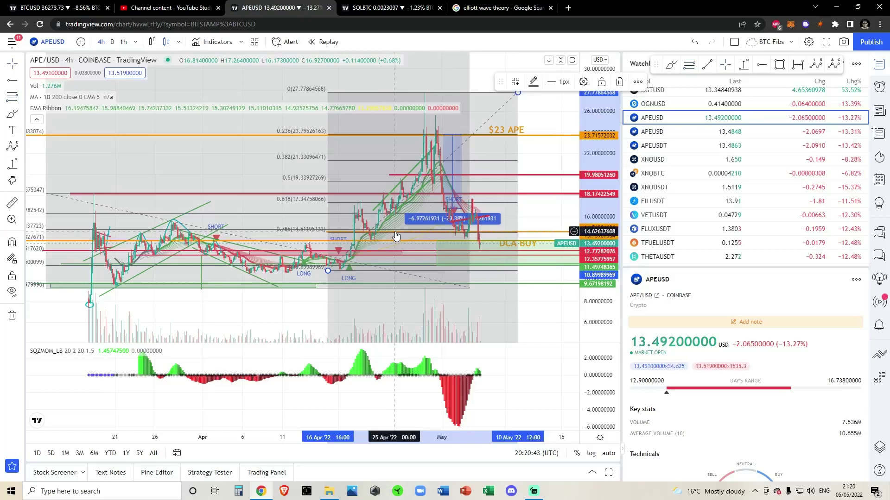
pyautogui.press('Delete')
# Examine the latest 4-hour drop into the DCA BUY zone and the levels between 12.36 and 19.98
pyautogui.scroll(5, 470, 258)
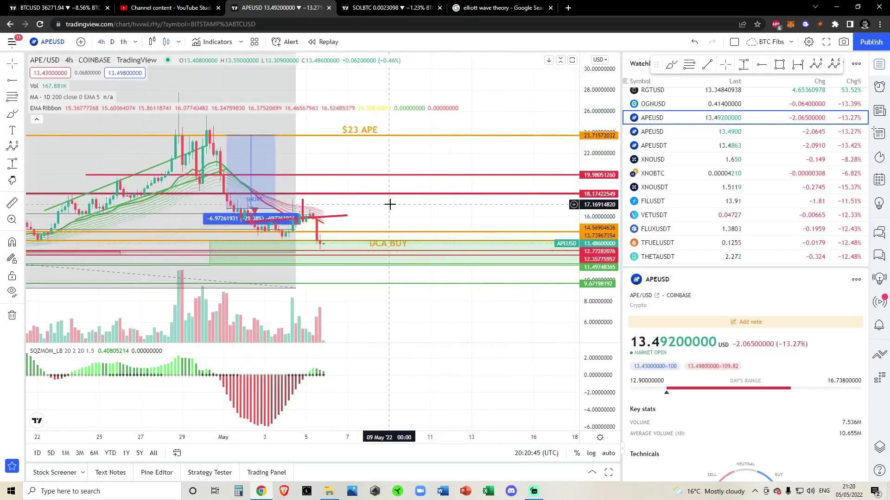
pyautogui.moveTo(391, 204); pyautogui.dragTo(504, 187)
pyautogui.moveTo(590, 241); pyautogui.dragTo(590, 55)
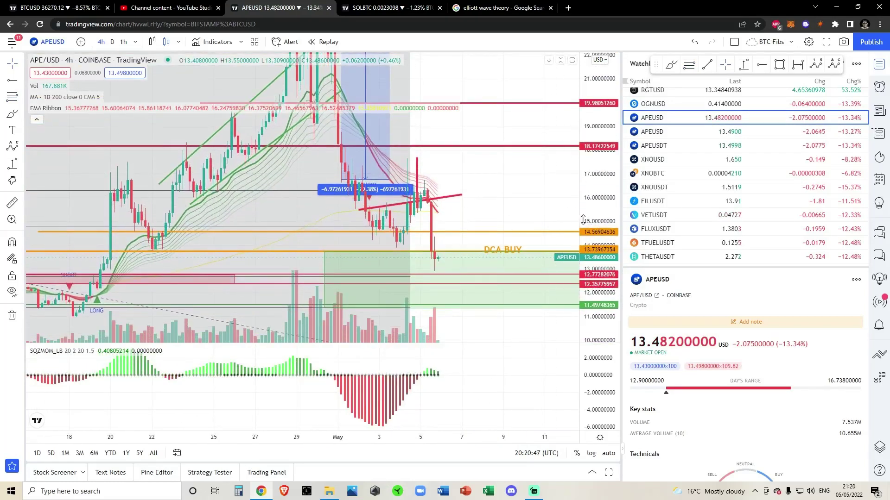
pyautogui.moveTo(583, 219); pyautogui.dragTo(583, 208)
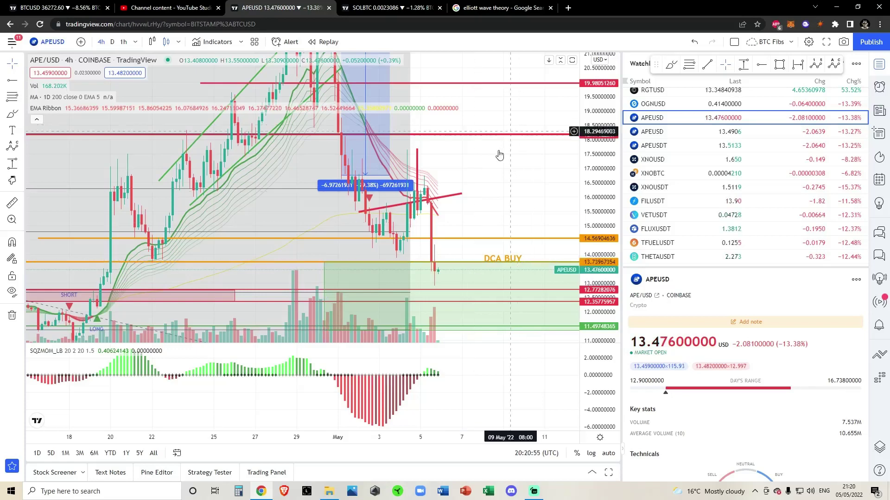
pyautogui.moveTo(498, 155); pyautogui.dragTo(470, 191)
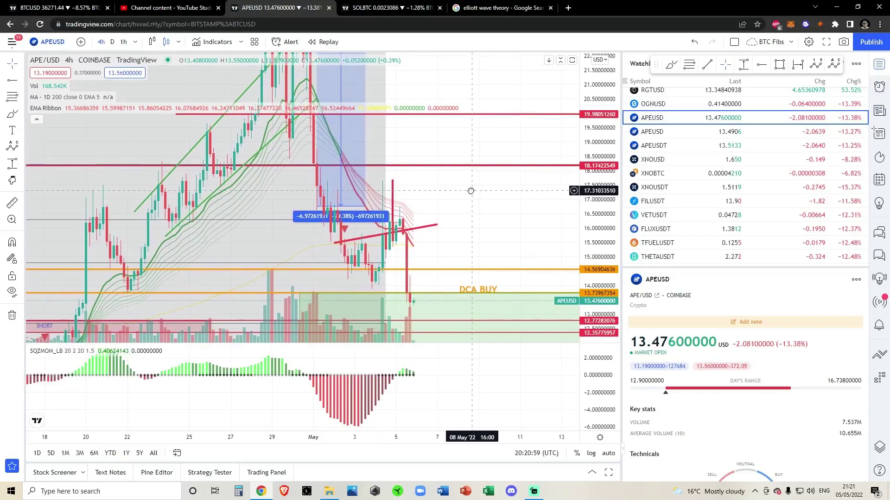
pyautogui.moveTo(591, 207); pyautogui.dragTo(585, 228)
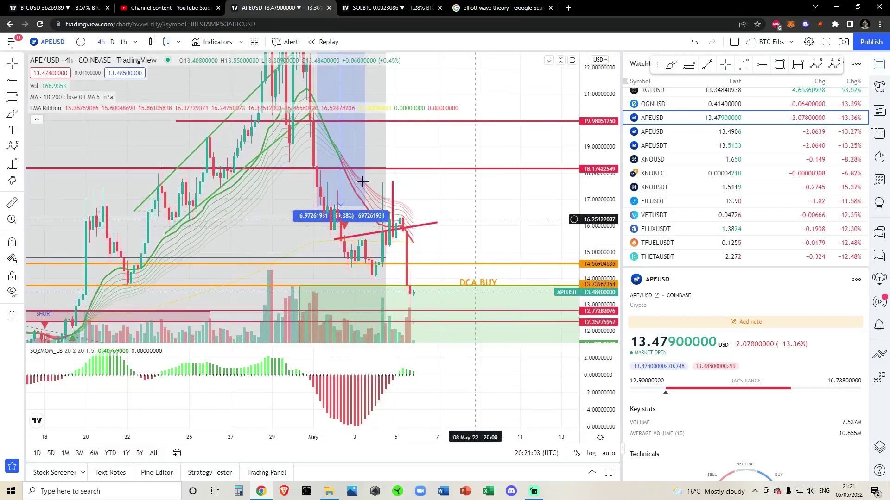
# Switch the APE/USD chart to the 1-hour interval and inspect the price action since late April
pyautogui.click(124, 42)
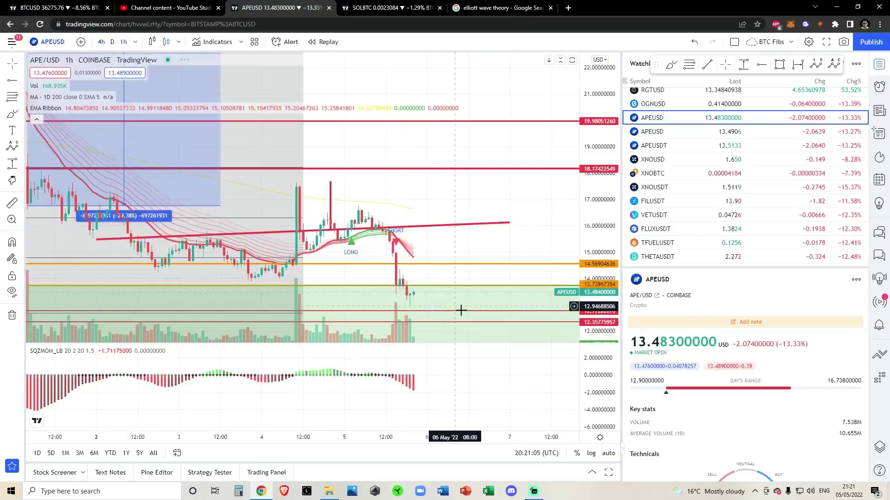
pyautogui.scroll(-5, 467, 316)
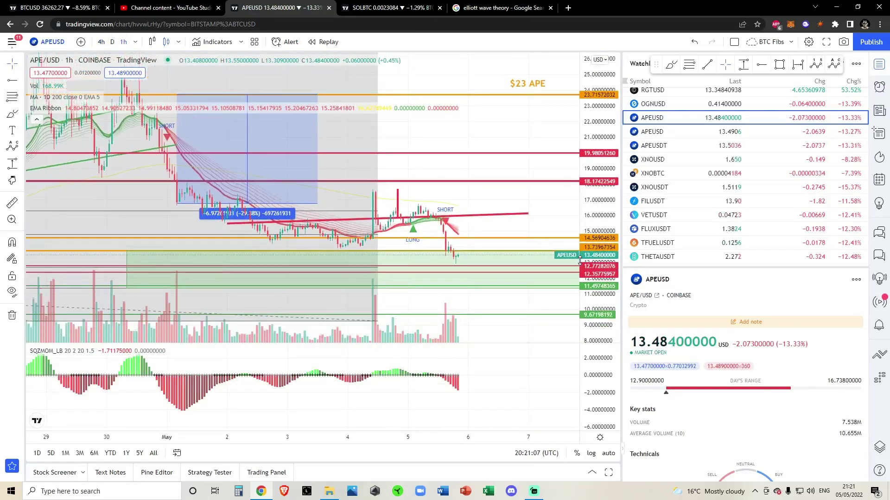
pyautogui.scroll(-1, 536, 246)
pyautogui.moveTo(596, 237); pyautogui.dragTo(595, 188)
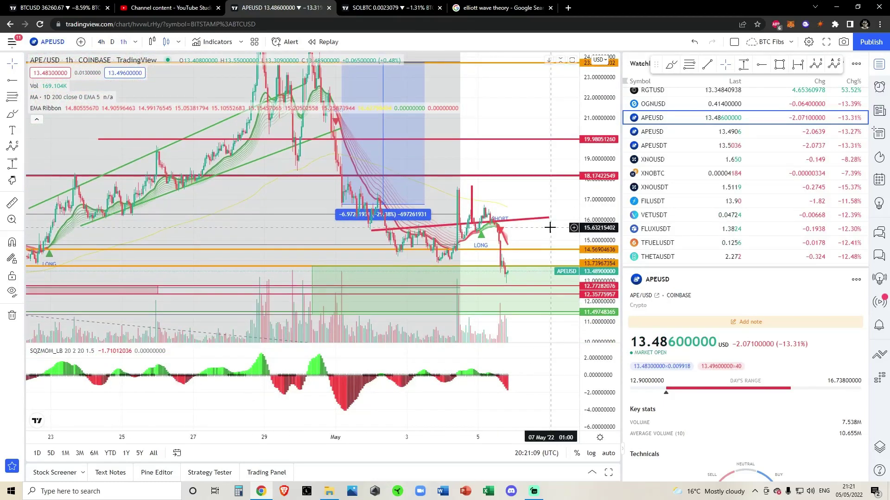
# Trace the 4 May spike and the following swing with the brush from about 14.59, and undo the tracing
pyautogui.scroll(3, 550, 228)
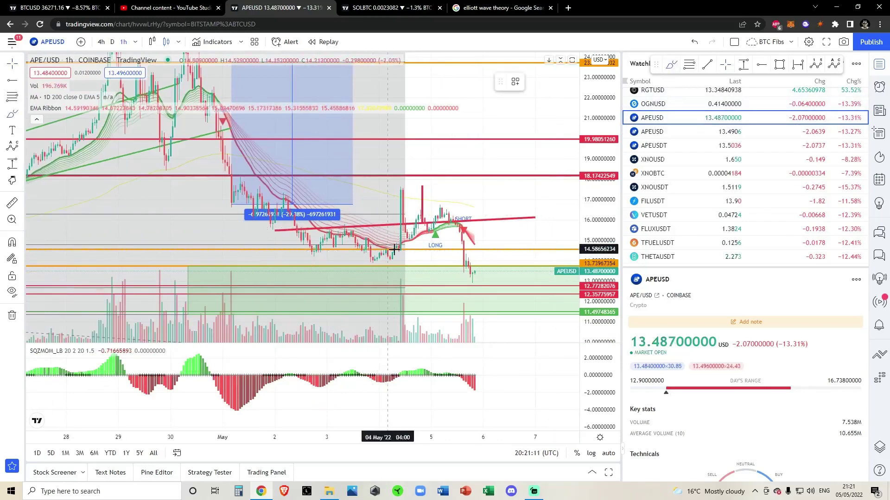
pyautogui.moveTo(396, 250); pyautogui.dragTo(401, 187)
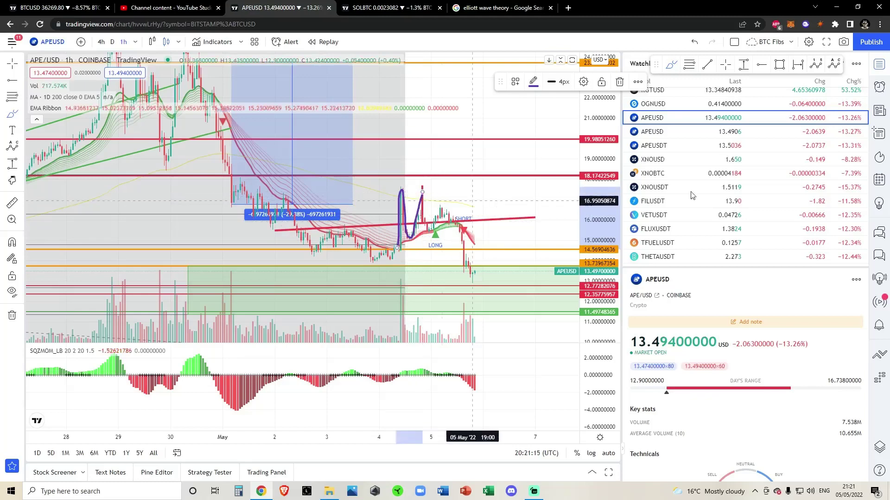
pyautogui.hotkey('ctrl', 'z')
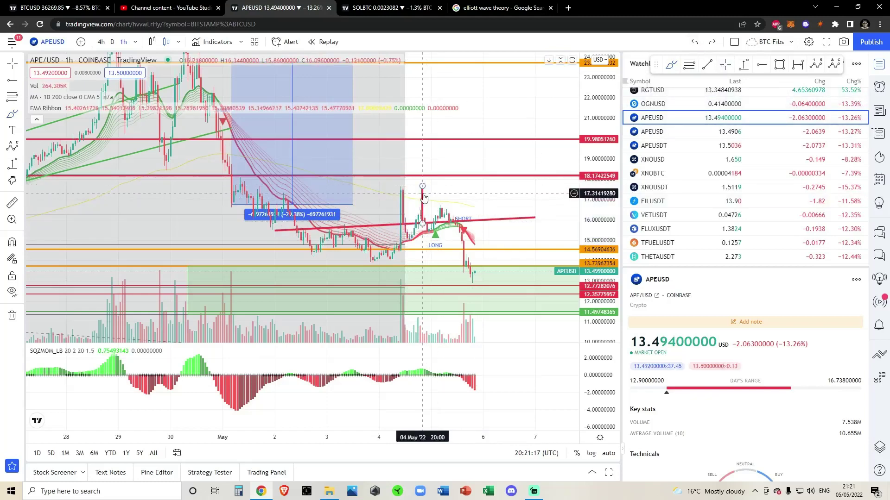
# Delete the short red vertical line at 4 May 20:00
pyautogui.moveTo(422, 193); pyautogui.dragTo(461, 197)
pyautogui.click(655, 81)
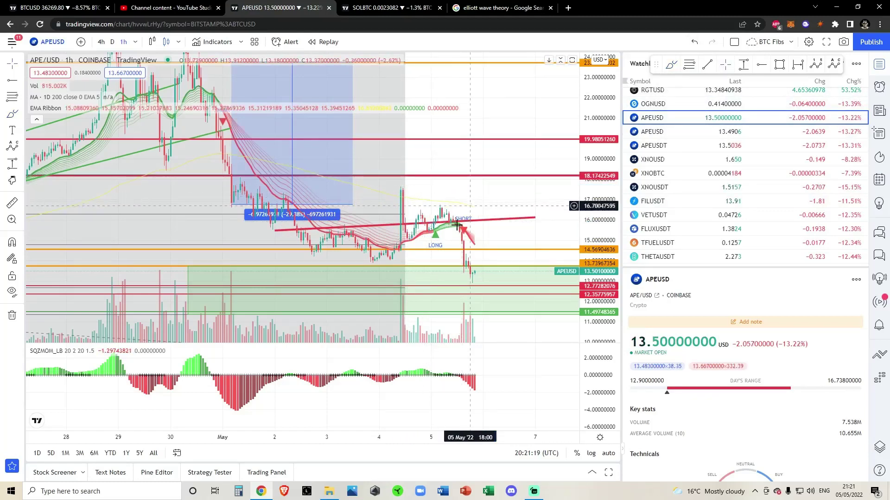
# Trace the 4 to 5 May price swings with the brush and add a roughly horizontal stroke across their tops at about 16.3
pyautogui.click(670, 65)
pyautogui.moveTo(407, 240)
pyautogui.mouseDown()
pyautogui.moveTo(421, 214)
pyautogui.moveTo(426, 231)
pyautogui.mouseUp()
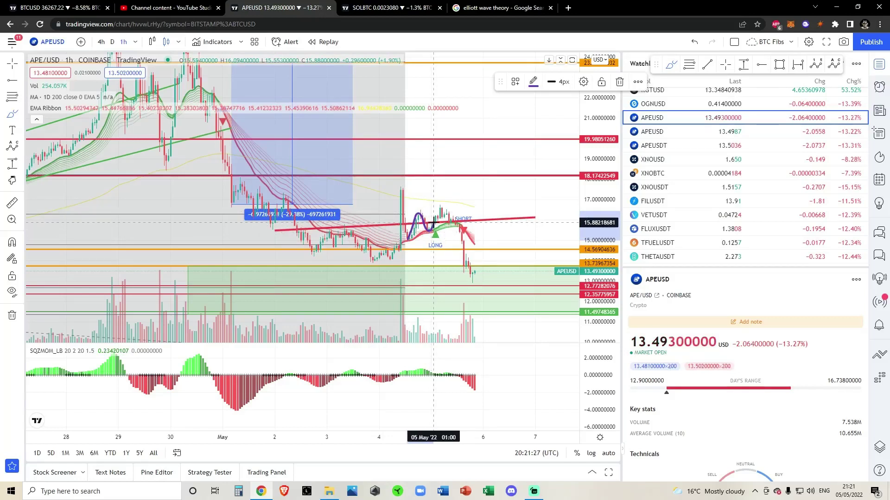
pyautogui.moveTo(433, 223)
pyautogui.mouseDown()
pyautogui.moveTo(442, 205)
pyautogui.moveTo(473, 212)
pyautogui.mouseUp()
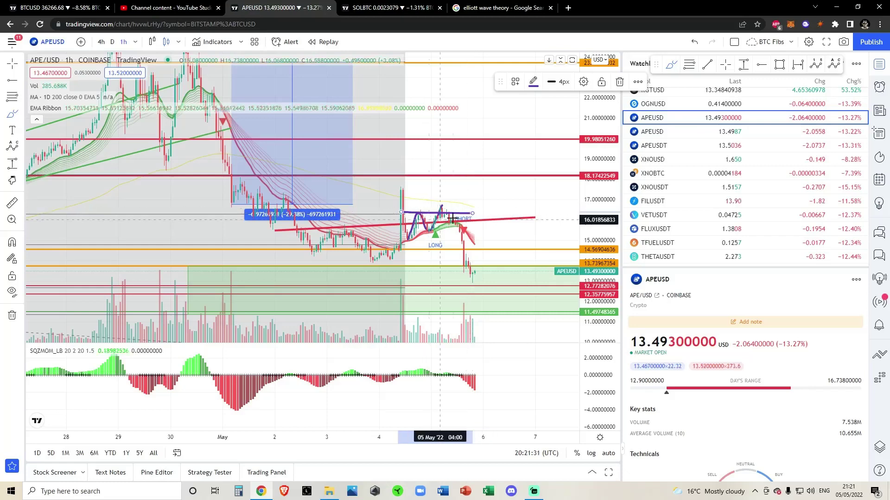
# Undo the brush tracing over the 4 to 5 May swings and switch the APE/USD chart to the 4-hour interval
pyautogui.click(694, 42)
pyautogui.click(693, 42)
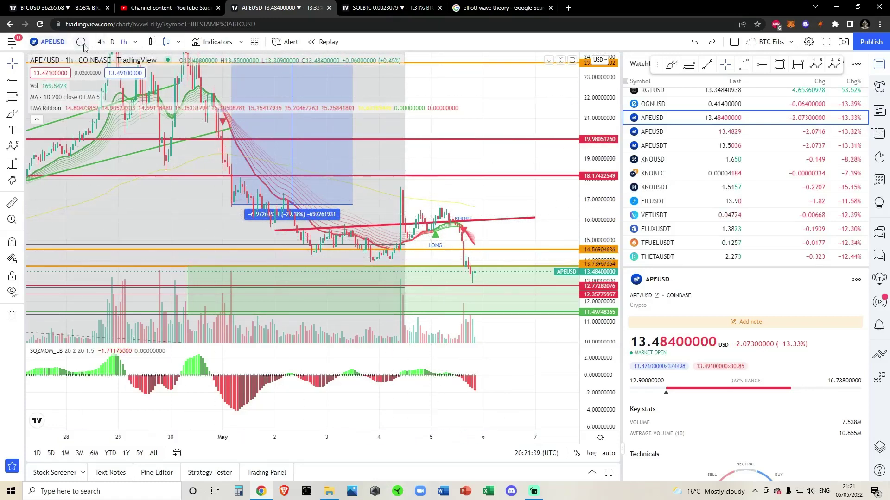
pyautogui.click(101, 43)
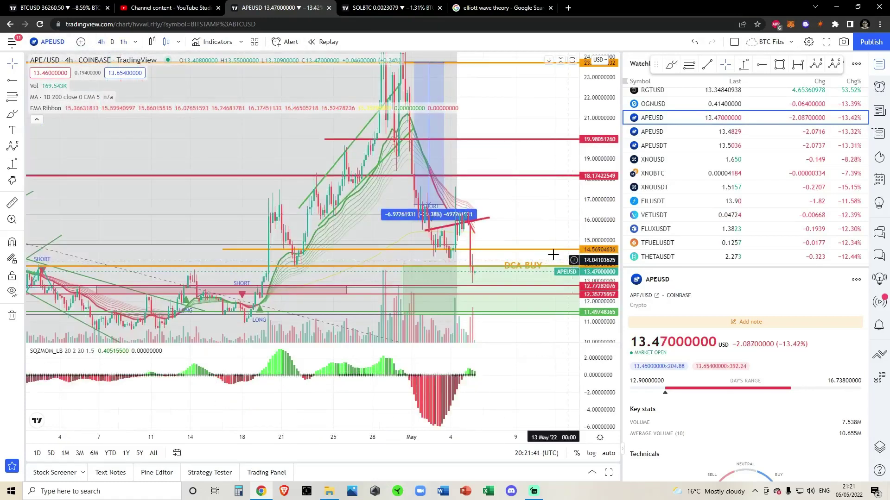
pyautogui.moveTo(614, 182); pyautogui.dragTo(611, 282)
pyautogui.scroll(-4, 440, 290)
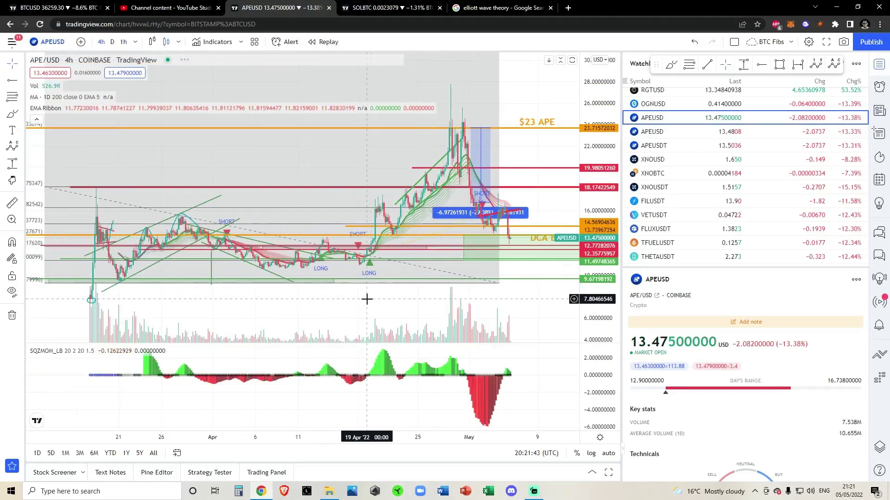
pyautogui.moveTo(365, 298); pyautogui.dragTo(483, 283)
pyautogui.scroll(5, 221, 260)
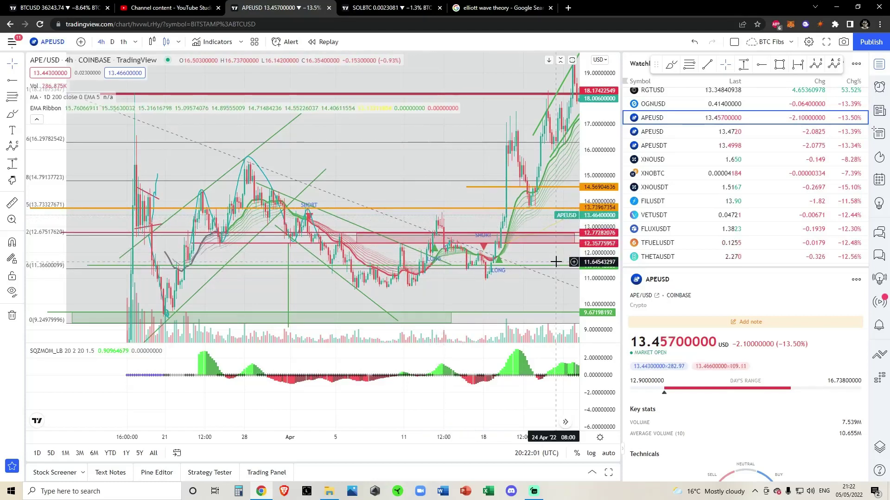
# Trace the start of the 19 April rise with the brush from about 12, and undo the tracing
pyautogui.hscroll(5, 459, 252)
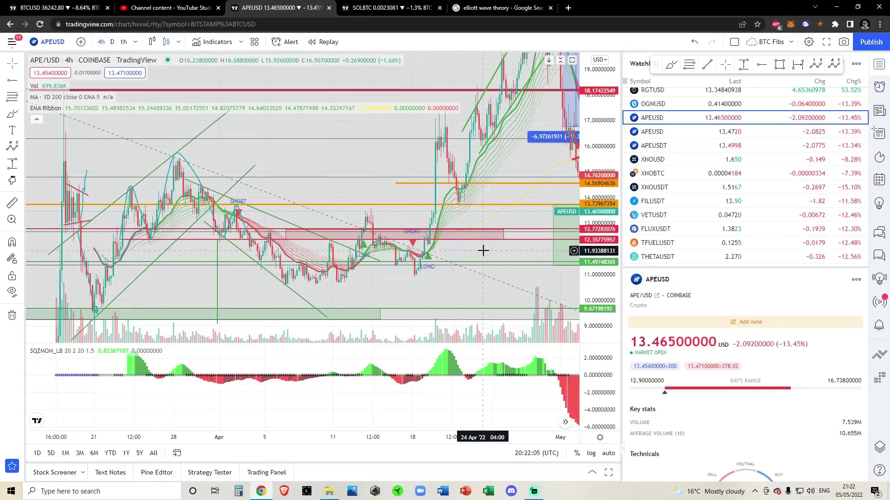
pyautogui.hscroll(3, 433, 278)
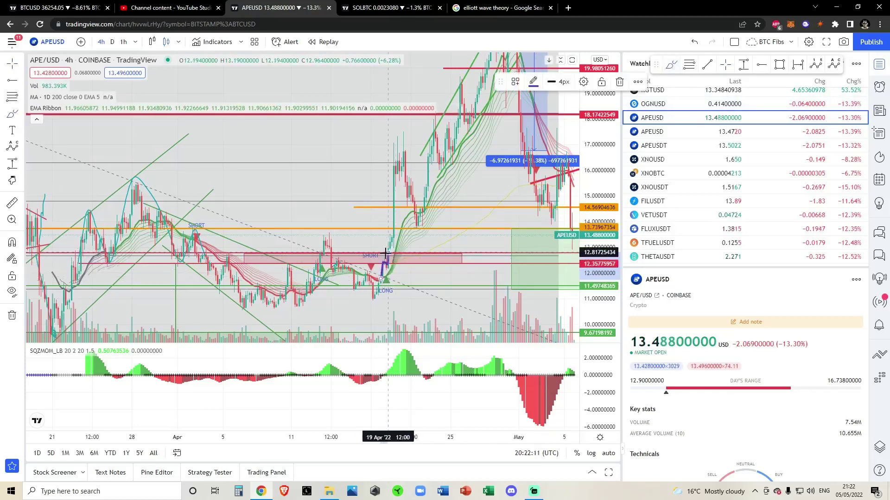
pyautogui.moveTo(383, 260); pyautogui.dragTo(423, 265)
pyautogui.click(694, 41)
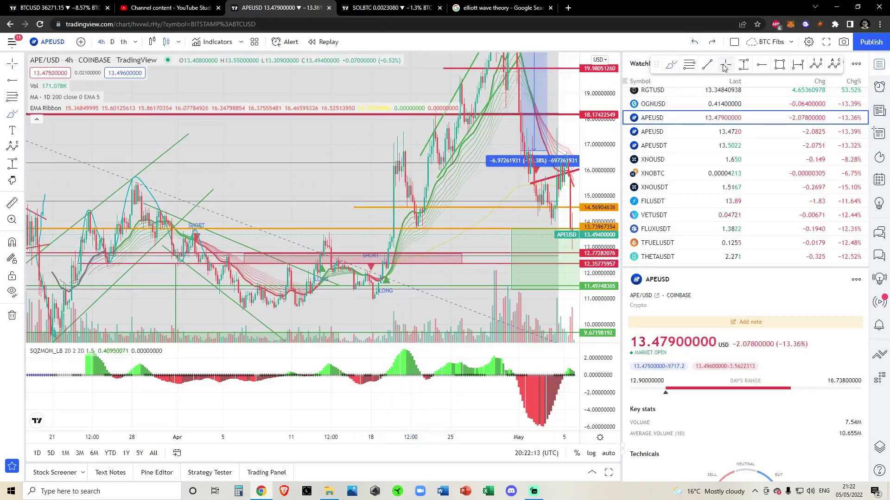
# Extend the EMA ribbon's edges past 5 May with two falling brush curves, the lower to about 14.5 and the upper to about 15.4
pyautogui.moveTo(494, 181); pyautogui.dragTo(397, 259)
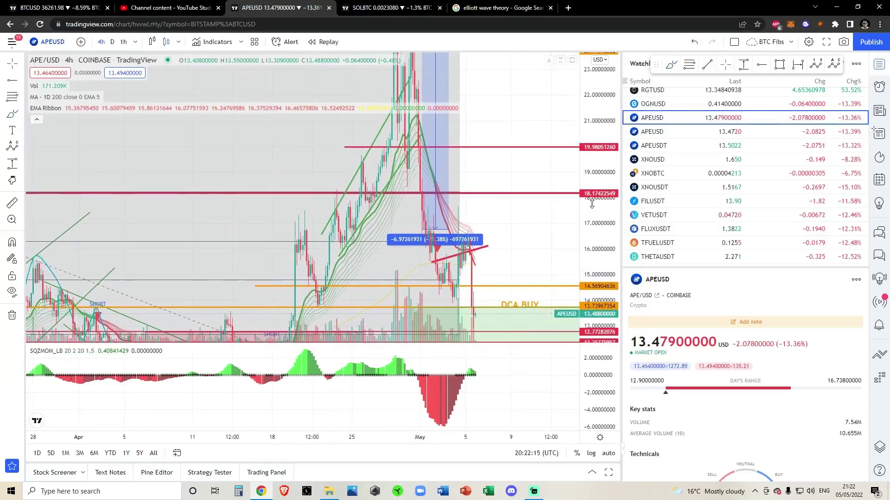
pyautogui.moveTo(592, 205); pyautogui.dragTo(590, 244)
pyautogui.scroll(8, 458, 304)
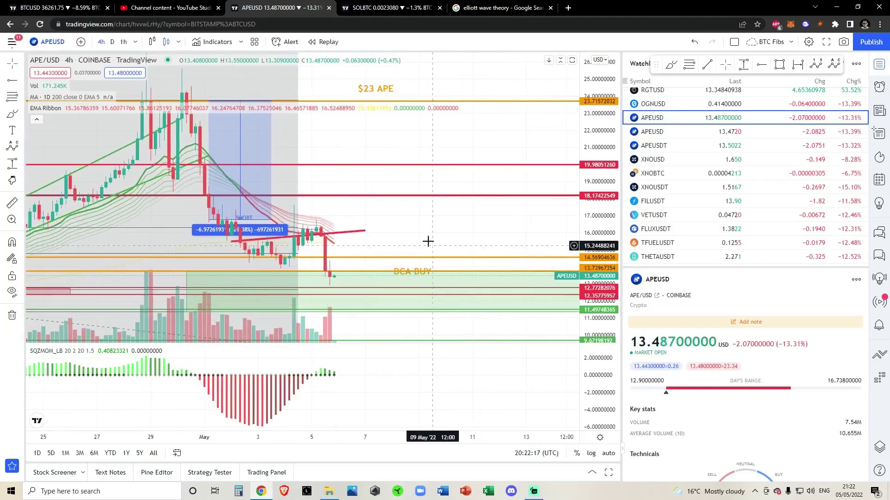
pyautogui.moveTo(428, 241); pyautogui.dragTo(532, 224)
pyautogui.moveTo(591, 290); pyautogui.dragTo(589, 220)
pyautogui.scroll(3, 544, 220)
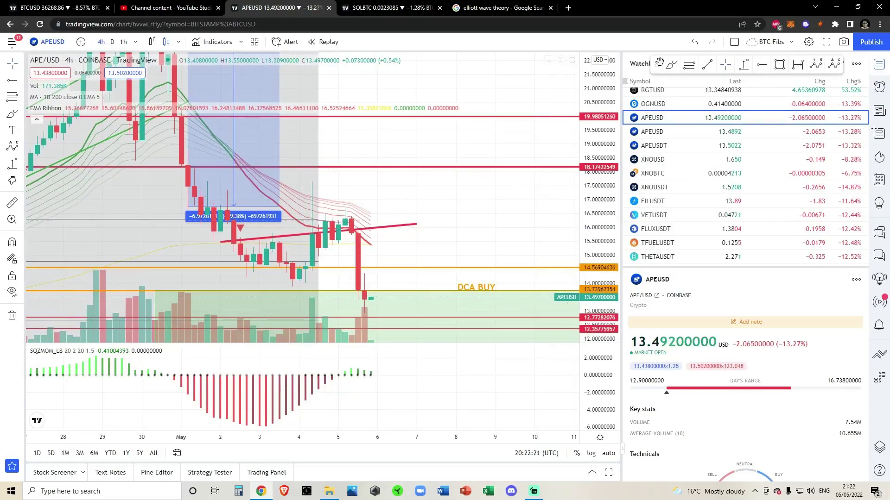
pyautogui.scroll(-5, 701, 238)
pyautogui.scroll(5, 700, 238)
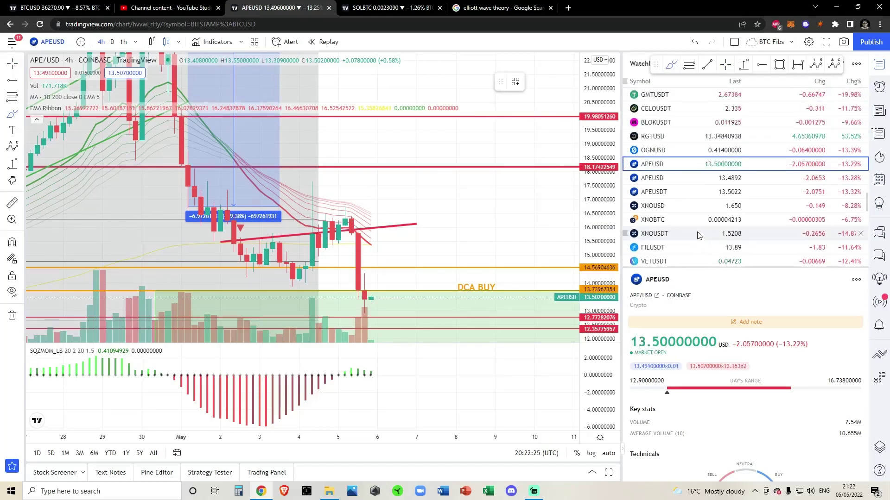
pyautogui.moveTo(366, 243); pyautogui.dragTo(430, 268)
pyautogui.moveTo(366, 213)
pyautogui.mouseDown()
pyautogui.moveTo(408, 234)
pyautogui.moveTo(459, 243)
pyautogui.mouseUp()
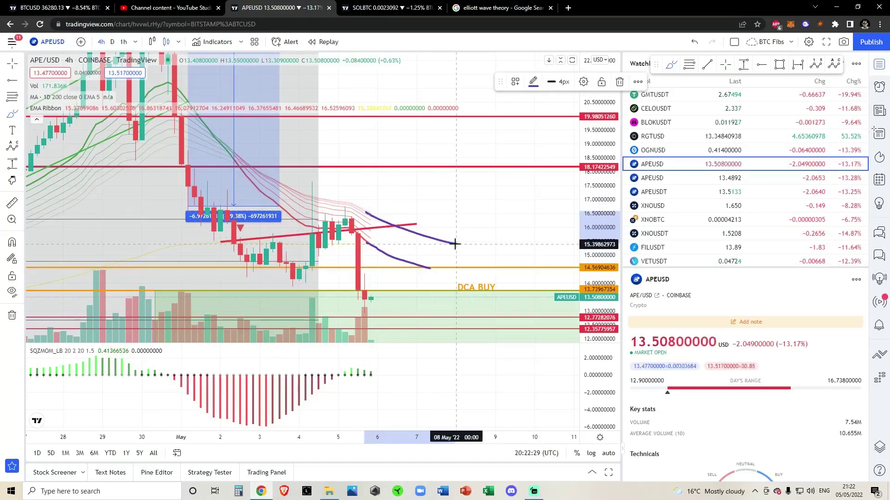
# Trace a rebound from about 13.4 through the curves with a brief pullback, and add a horizontal brush stroke at about 16.5
pyautogui.scroll(-1, 469, 254)
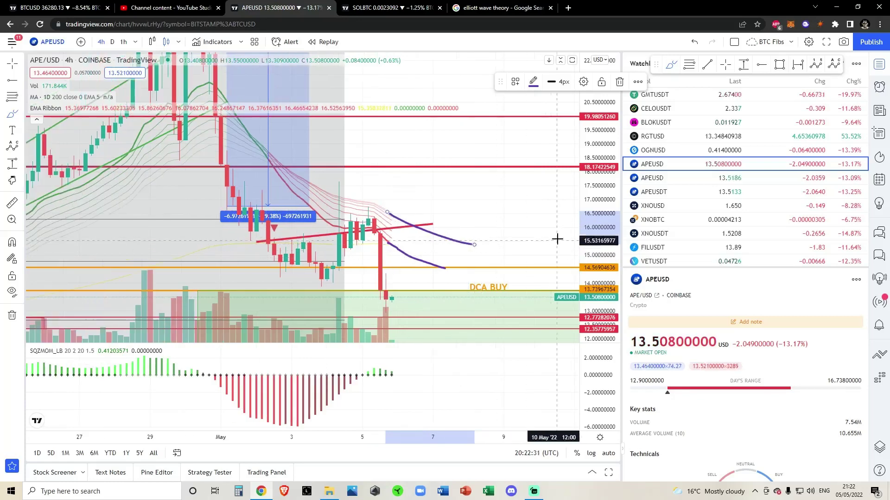
pyautogui.scroll(-2, 587, 230)
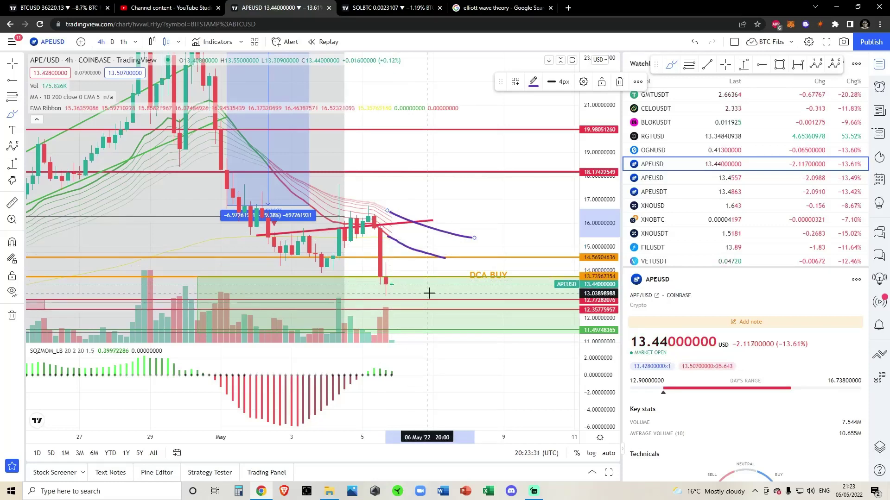
pyautogui.scroll(-2, 441, 298)
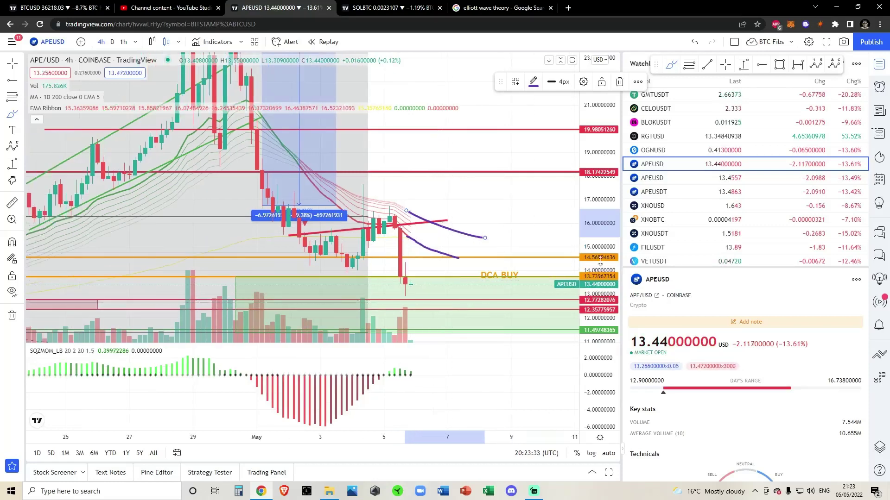
pyautogui.scroll(2, 593, 262)
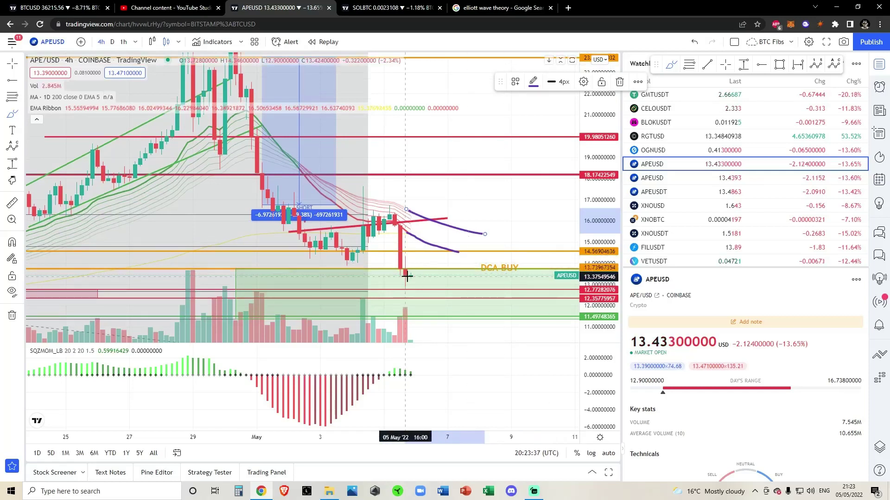
pyautogui.moveTo(411, 272)
pyautogui.mouseDown()
pyautogui.moveTo(437, 216)
pyautogui.moveTo(452, 229)
pyautogui.moveTo(469, 204)
pyautogui.moveTo(496, 211)
pyautogui.mouseUp()
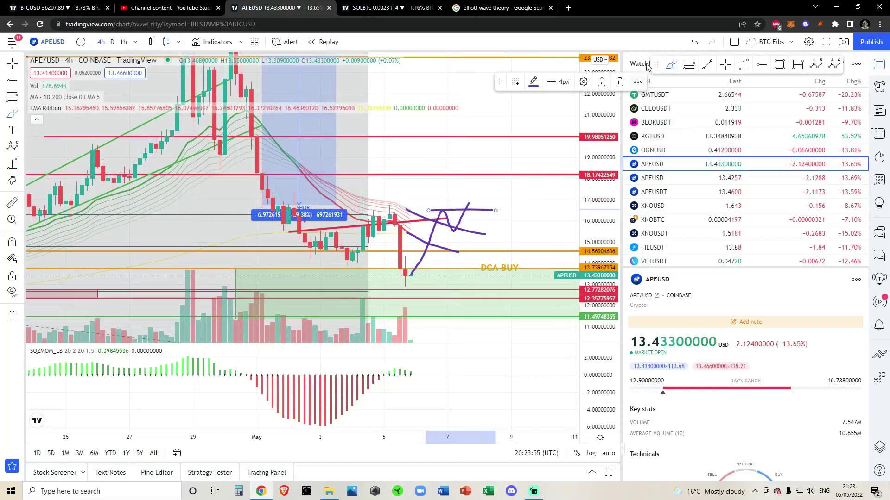
# Undo all the brush strokes projecting the price and EMA ribbon after 5 May
pyautogui.click(695, 43)
pyautogui.click(696, 42)
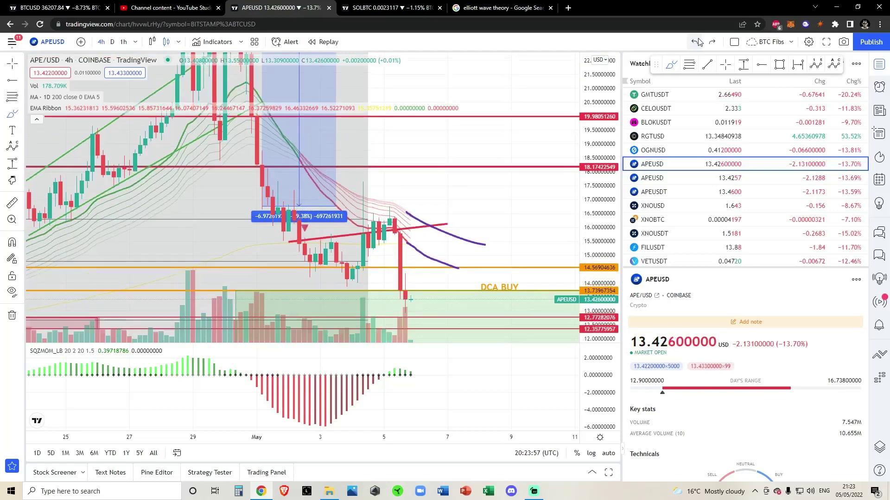
pyautogui.click(725, 64)
pyautogui.scroll(-1, 571, 199)
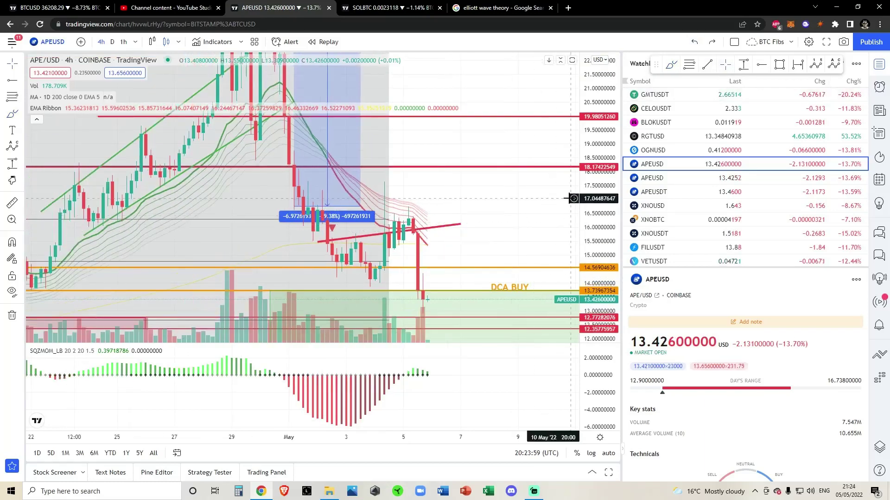
pyautogui.moveTo(591, 190); pyautogui.dragTo(590, 248)
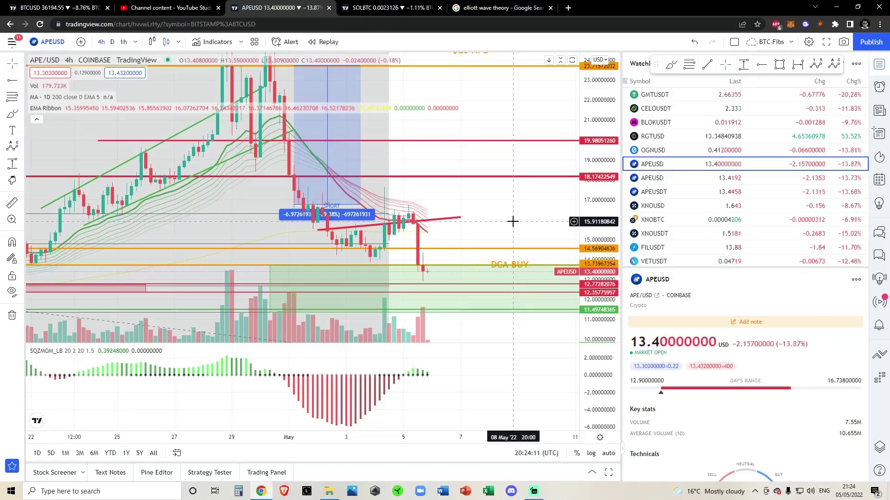
pyautogui.scroll(-4, 512, 222)
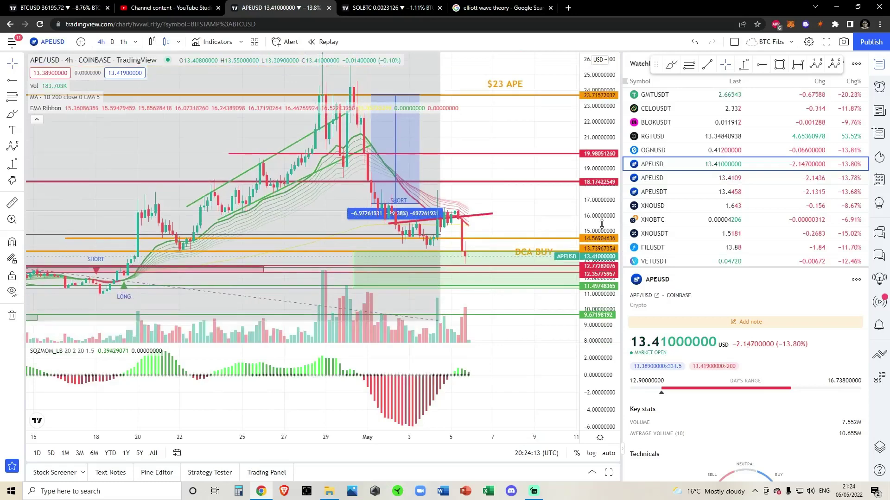
# Check the BTC/USD daily chart around the 5 May candle and the projected drop, and return to the APE/USD chart
pyautogui.click(80, 4)
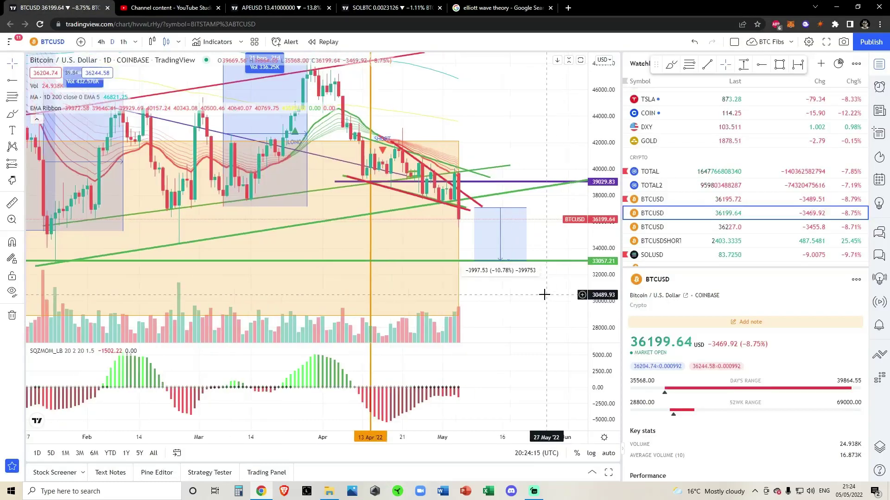
pyautogui.moveTo(556, 232); pyautogui.dragTo(595, 183)
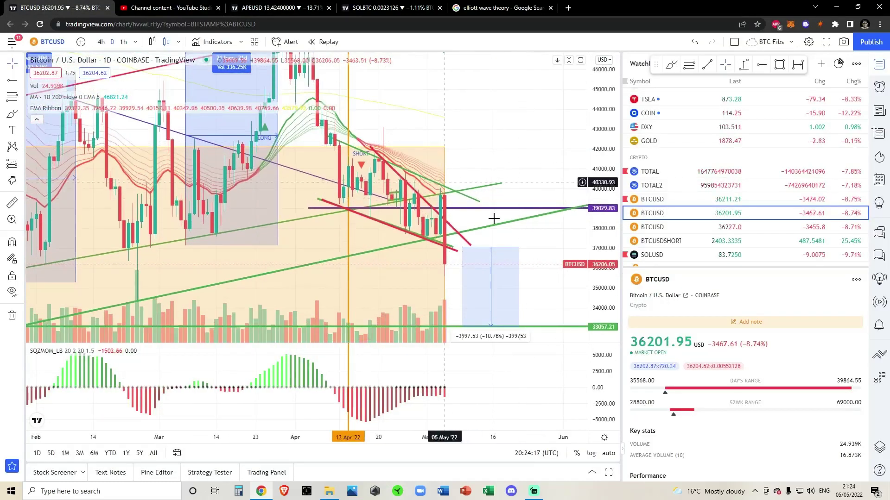
pyautogui.click(304, 6)
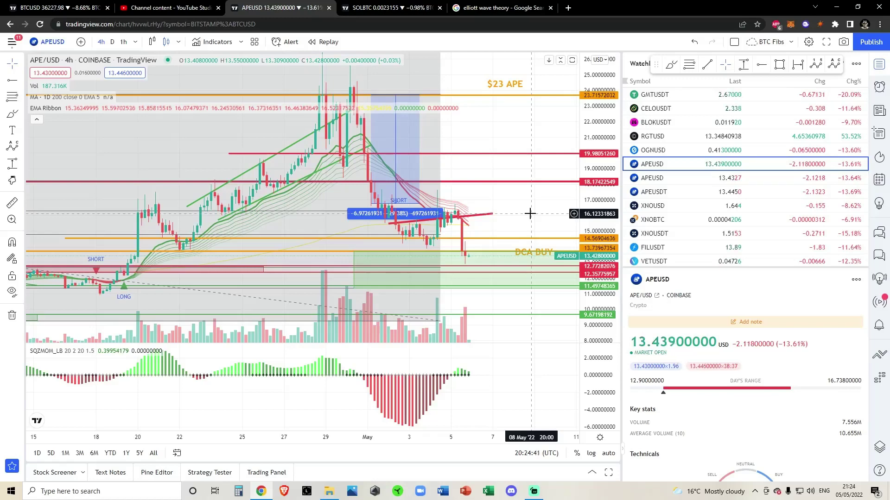
# Examine the 4-hour APE/USD price action around the DCA buy zone and compare it with the swings since March
pyautogui.scroll(2, 529, 212)
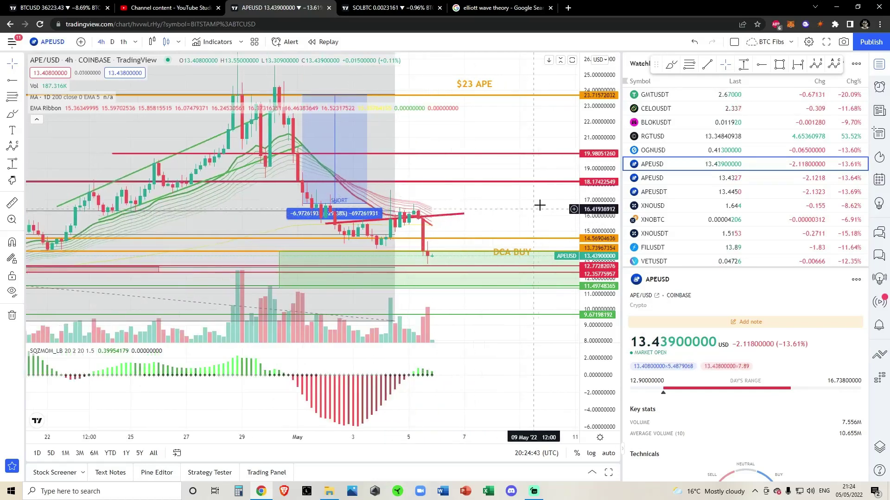
pyautogui.scroll(-2, 603, 208)
pyautogui.scroll(4, 603, 208)
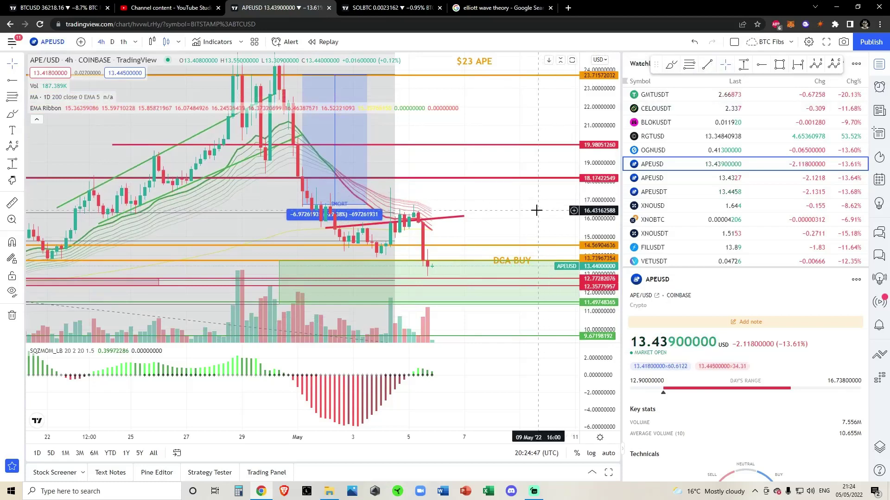
pyautogui.moveTo(536, 208); pyautogui.dragTo(536, 197)
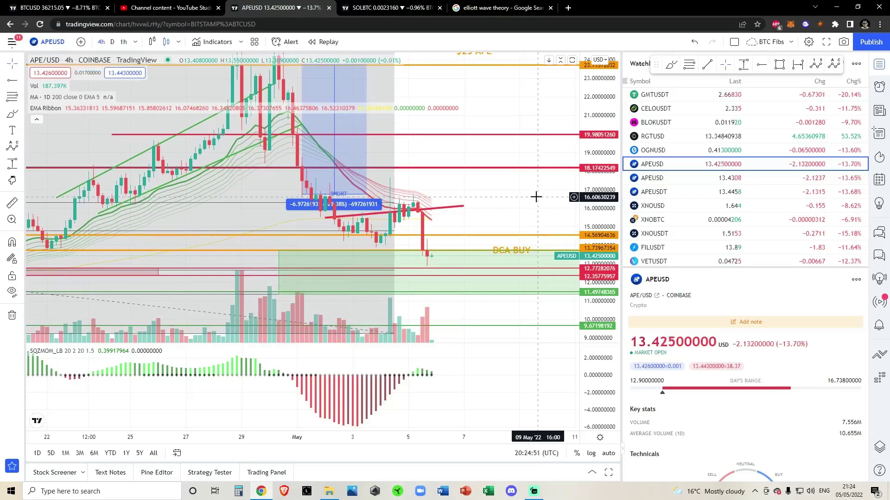
pyautogui.moveTo(498, 193); pyautogui.dragTo(467, 186)
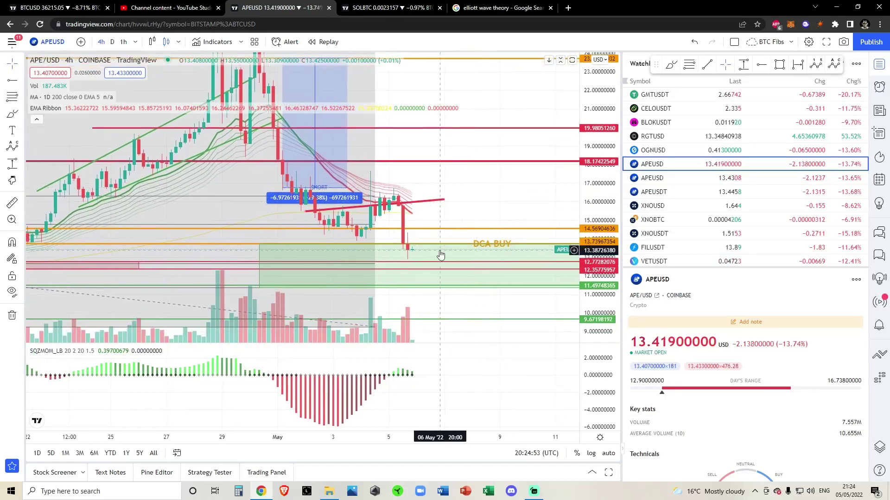
pyautogui.click(433, 249)
pyautogui.scroll(-3, 432, 249)
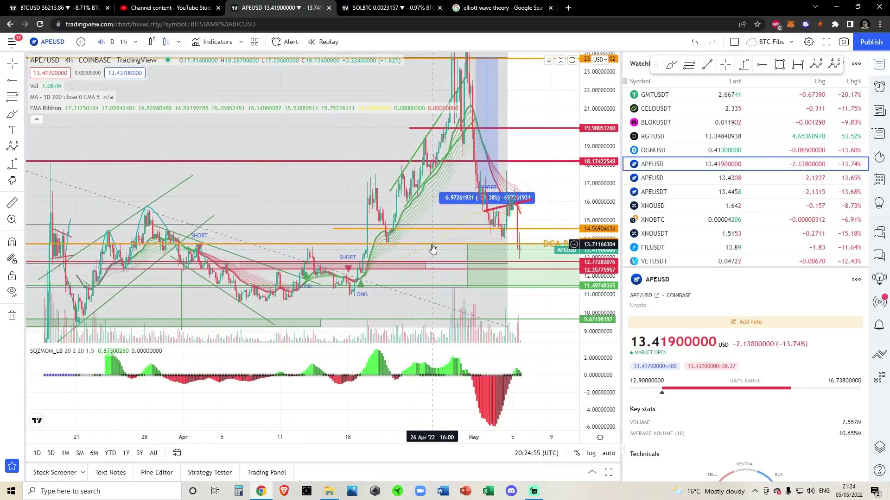
pyautogui.scroll(5, 433, 249)
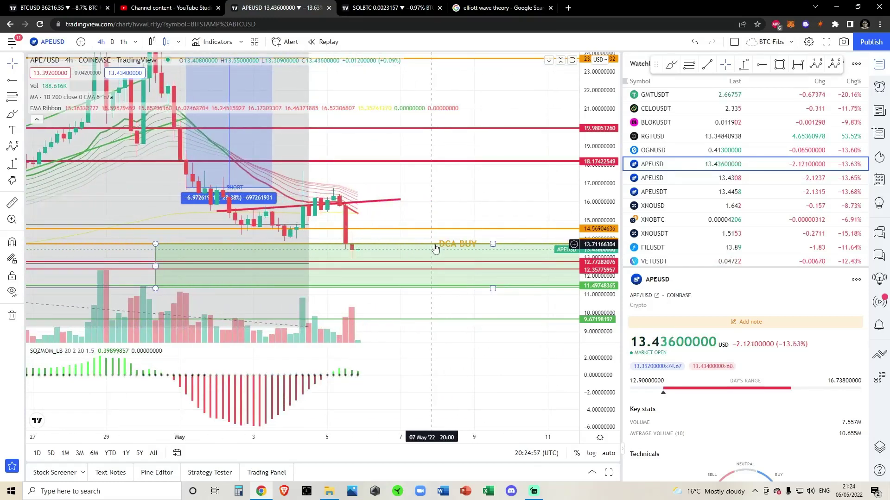
# Sketch the ribbon's falling edges, a rebound through them and a horizontal stroke at about 16.3 with the brush, and undo the strokes
pyautogui.click(671, 65)
pyautogui.moveTo(354, 189); pyautogui.dragTo(407, 217)
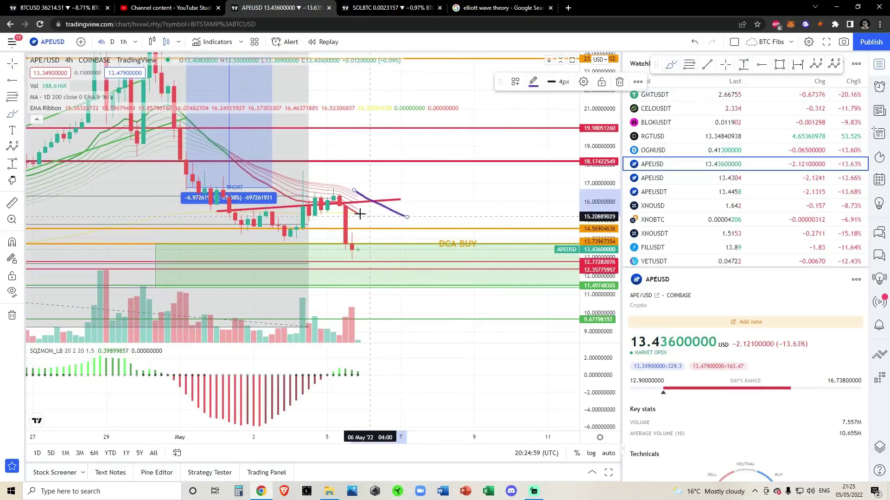
pyautogui.moveTo(354, 212)
pyautogui.mouseDown()
pyautogui.moveTo(394, 228)
pyautogui.moveTo(377, 204)
pyautogui.moveTo(388, 209)
pyautogui.moveTo(401, 180)
pyautogui.moveTo(380, 197)
pyautogui.moveTo(437, 198)
pyautogui.mouseUp()
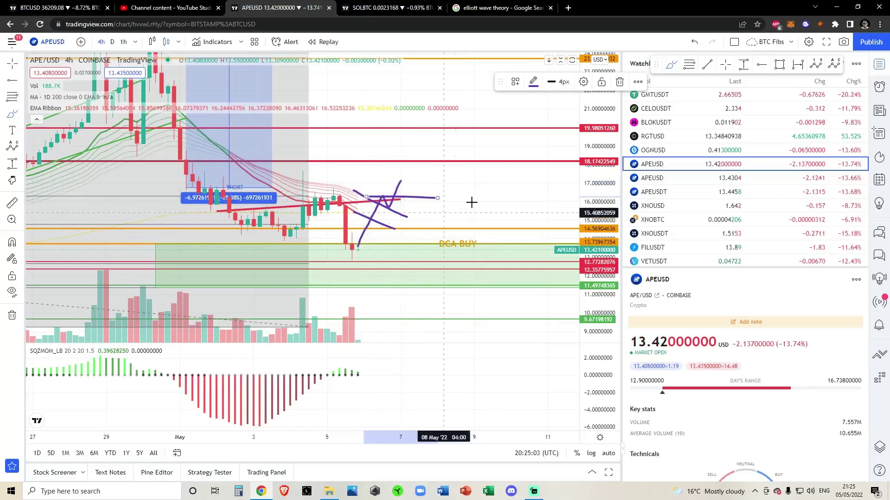
pyautogui.click(694, 43)
pyautogui.click(694, 43)
pyautogui.click(694, 42)
pyautogui.click(694, 43)
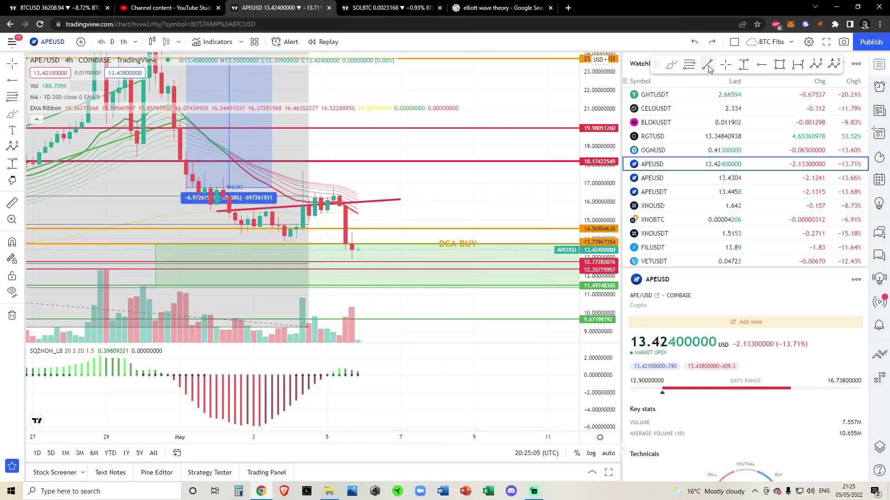
# Review the full 4-hour APE/USD history and the green DCA buy zone below the 13.74 level
pyautogui.scroll(-5, 494, 201)
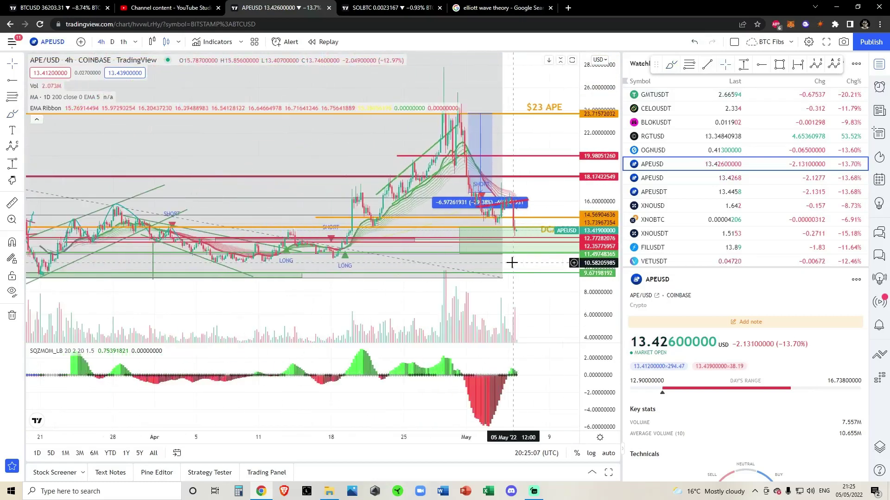
pyautogui.scroll(-2, 438, 275)
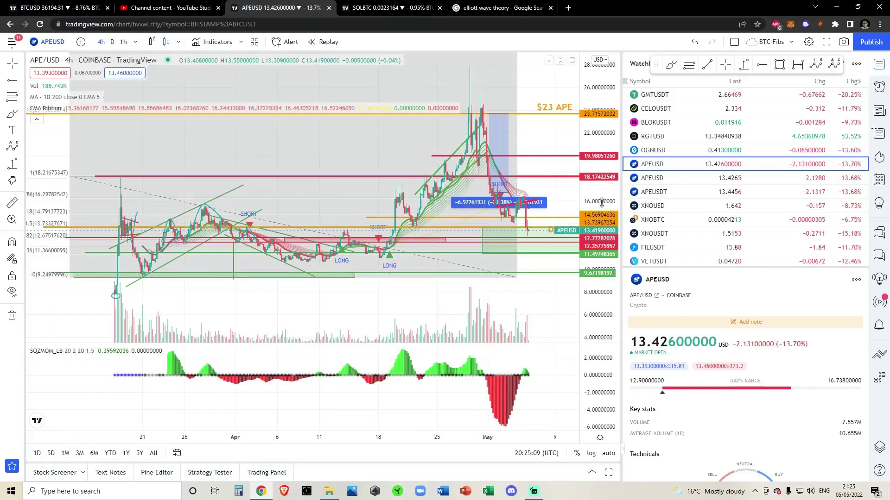
pyautogui.moveTo(603, 192); pyautogui.dragTo(581, 84)
pyautogui.scroll(5, 533, 213)
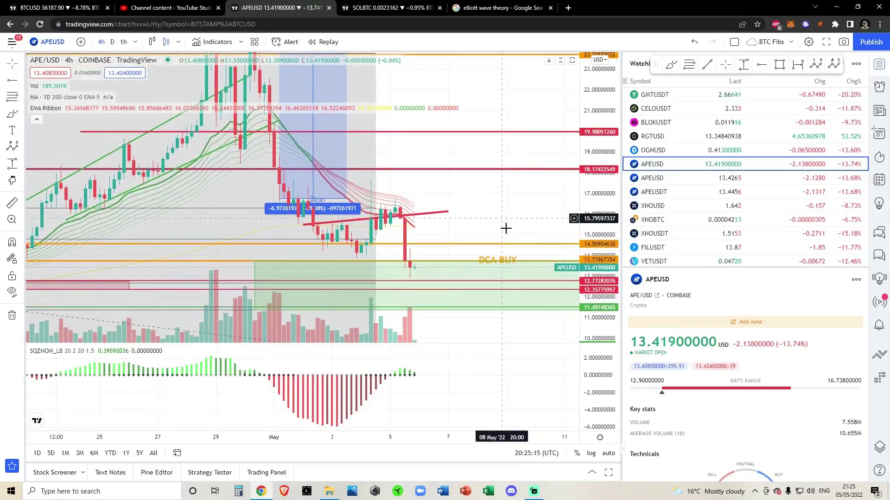
pyautogui.click(511, 260)
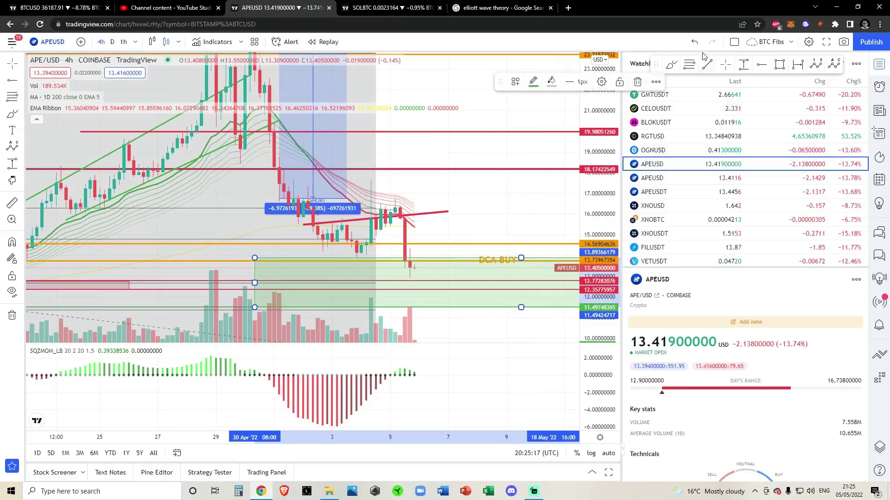
pyautogui.moveTo(523, 242)
pyautogui.mouseDown()
pyautogui.moveTo(510, 215)
pyautogui.moveTo(498, 233)
pyautogui.moveTo(506, 238)
pyautogui.mouseUp()
pyautogui.click(498, 226)
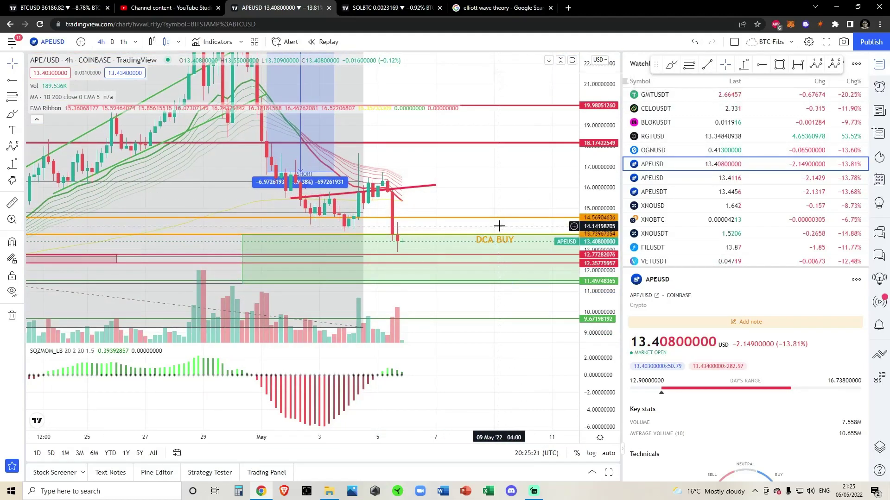